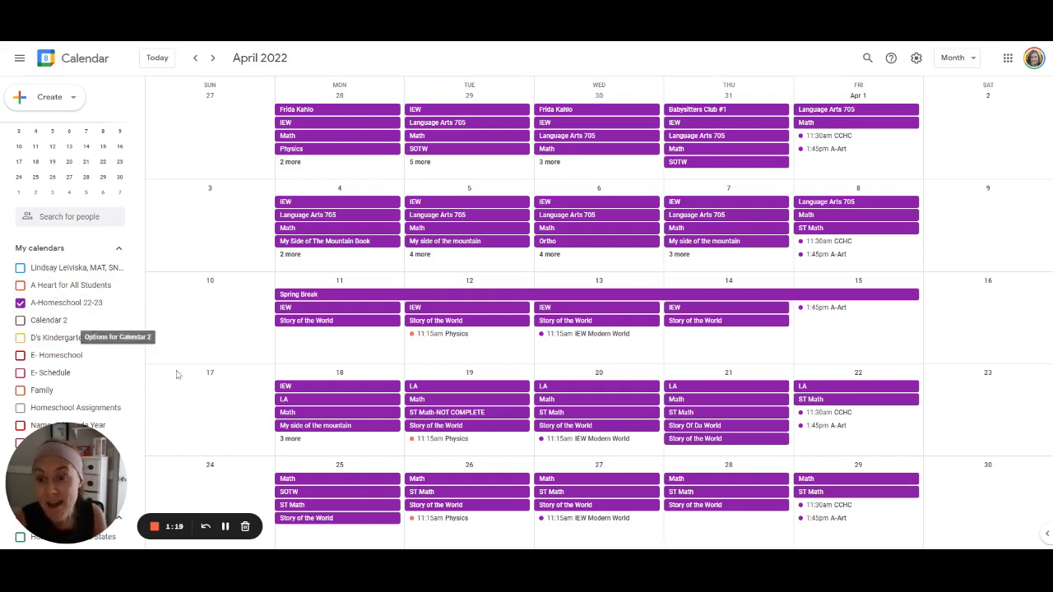
Hide the A-Homeschool 22-23 calendar from the April 2022 month view
drag(114, 473, 963, 456)
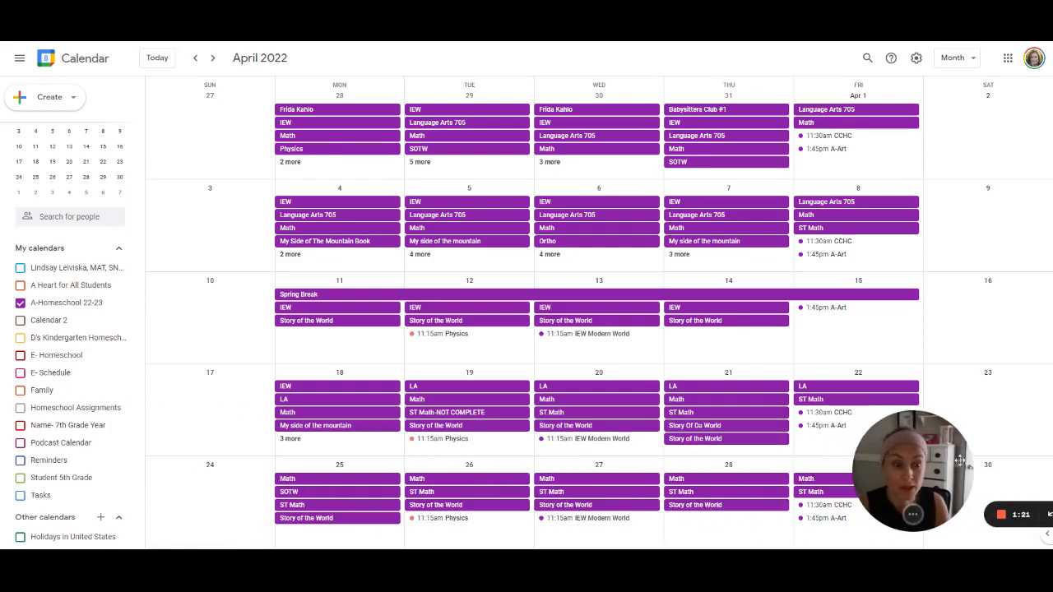
click(20, 303)
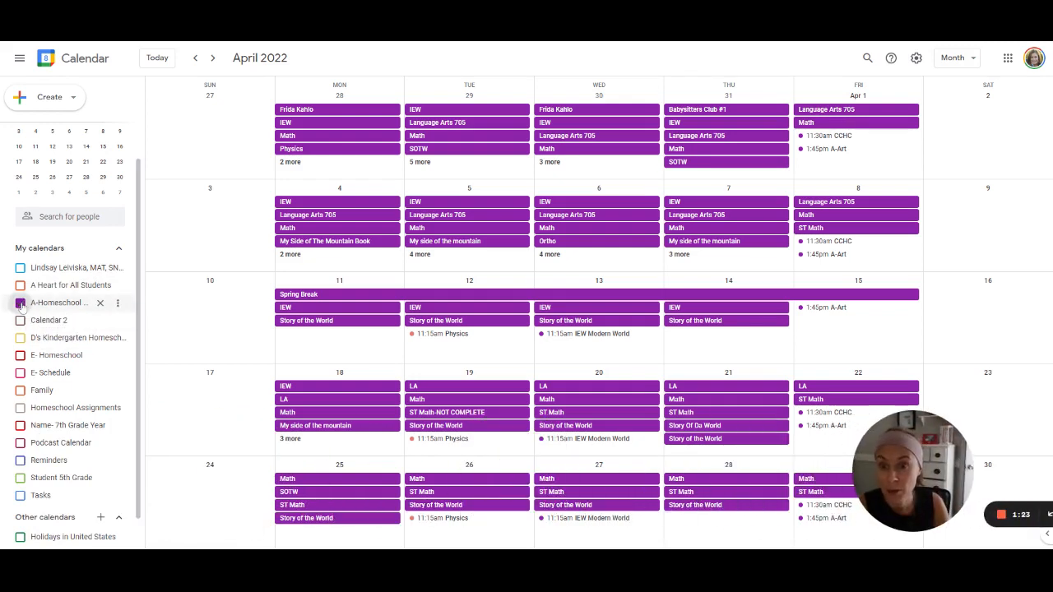
Create a new calendar named "Homeschool Assignments 2022-2023" and return to the month view with only that calendar shown
click(100, 519)
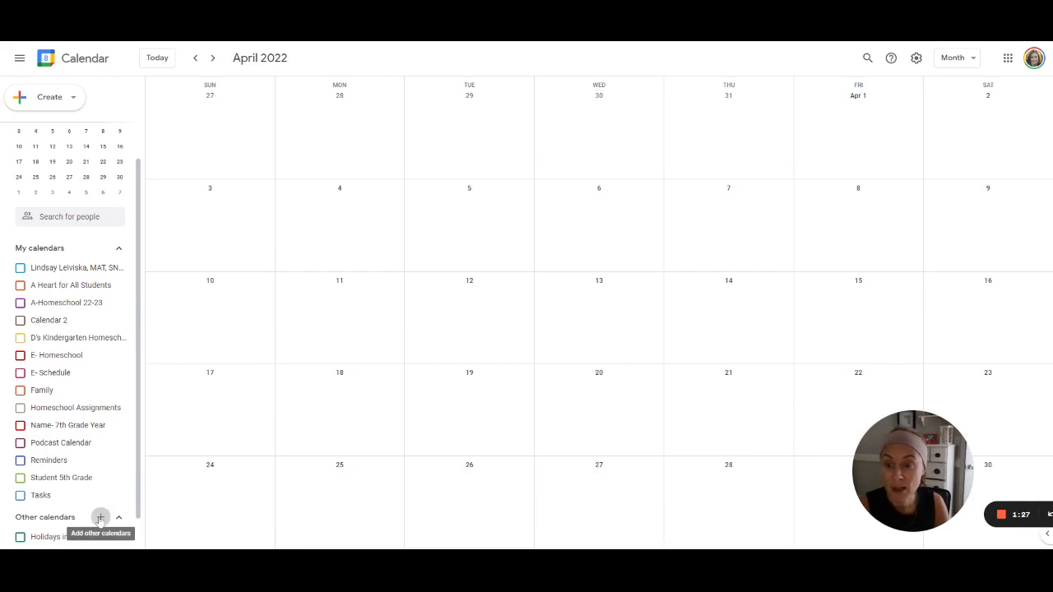
click(124, 475)
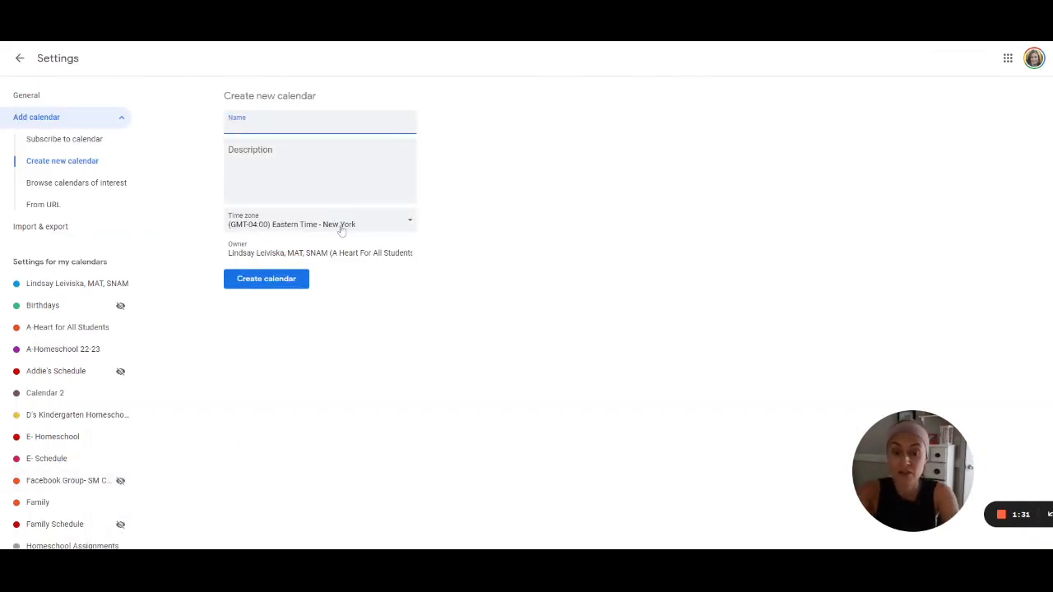
text(Homeschoo)
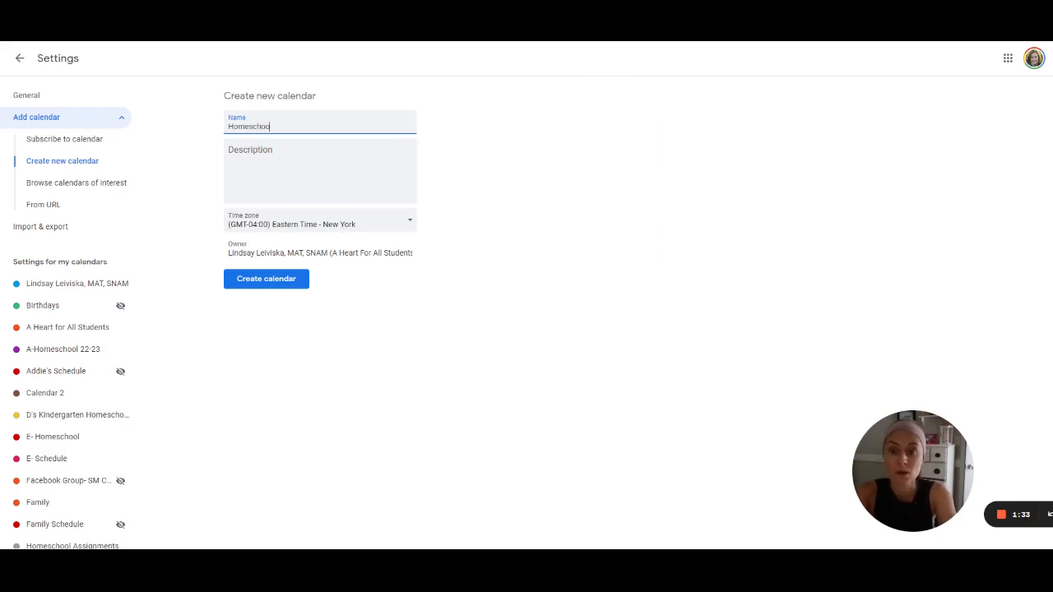
text(l Assignments )
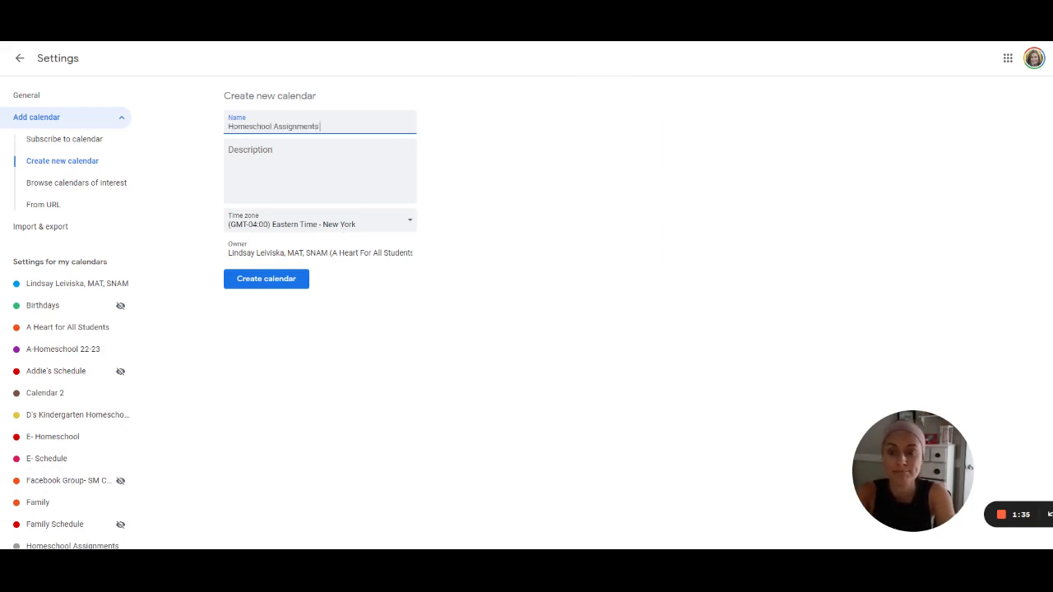
text(2022-2)
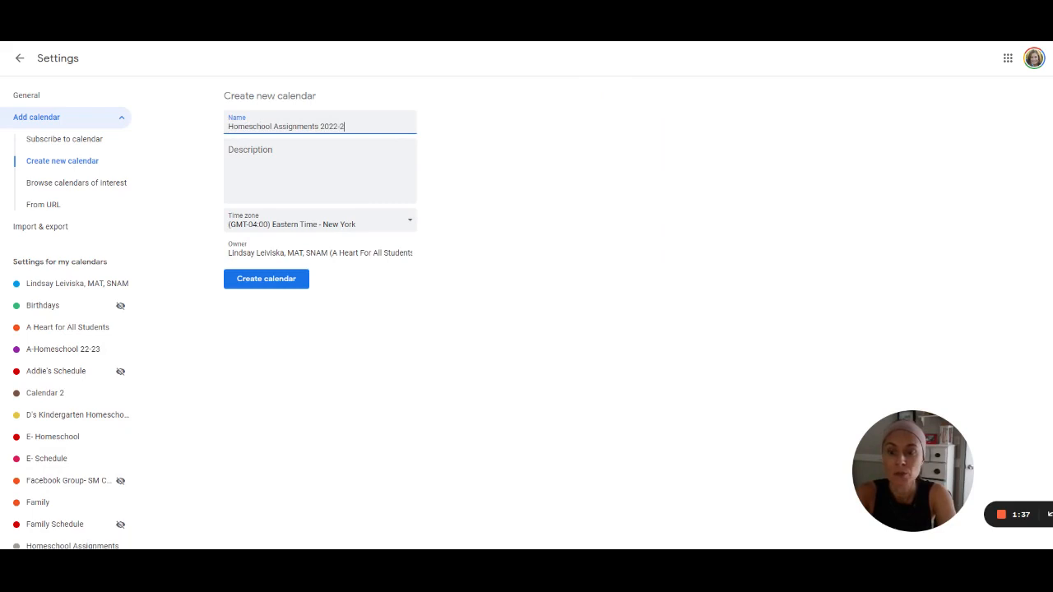
text(023)
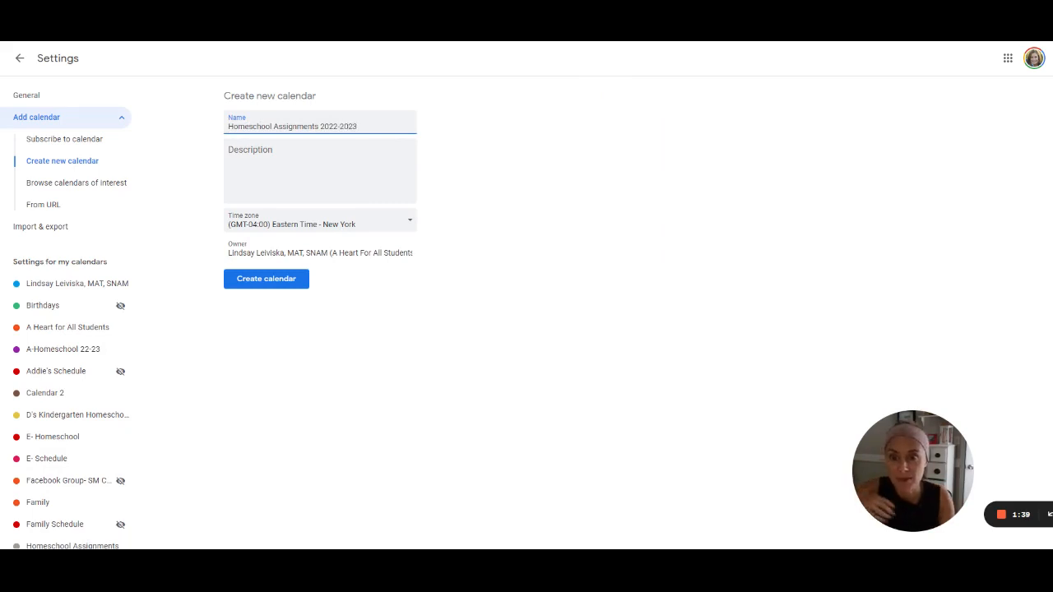
click(302, 283)
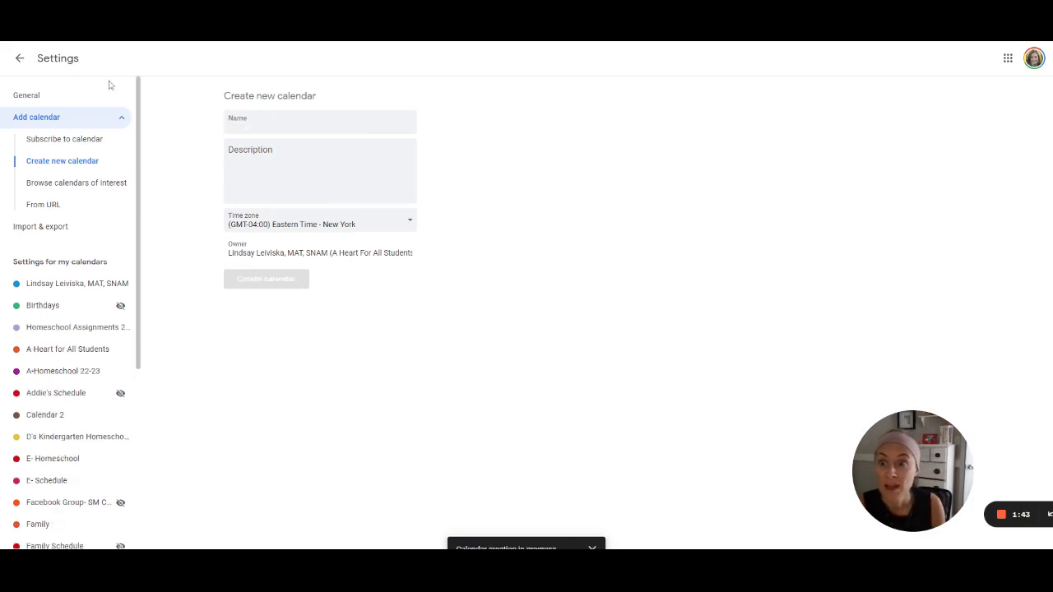
click(19, 59)
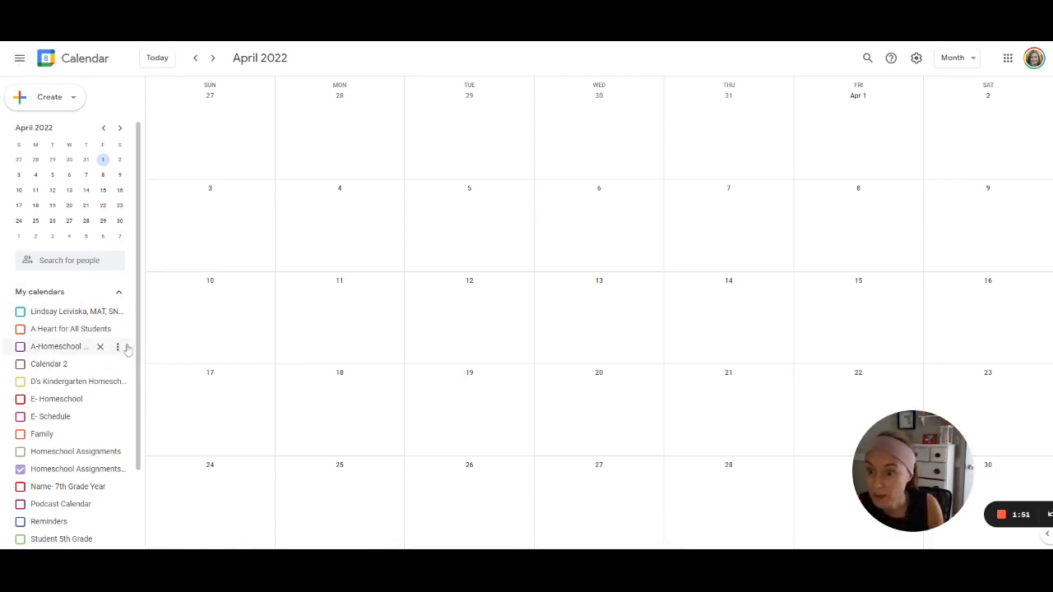
scroll(115, 345, down, 1)
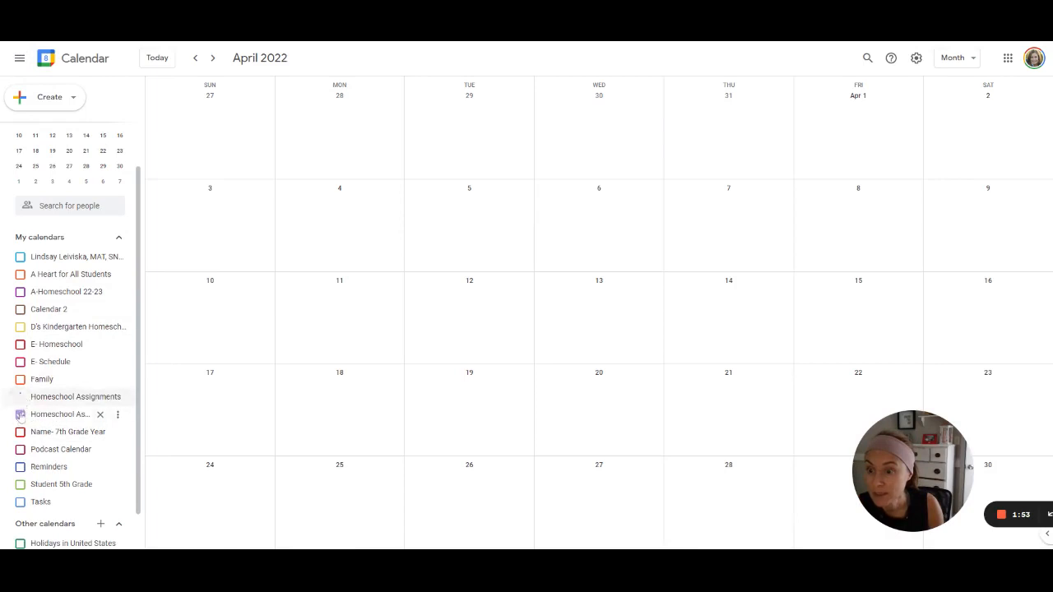
click(21, 398)
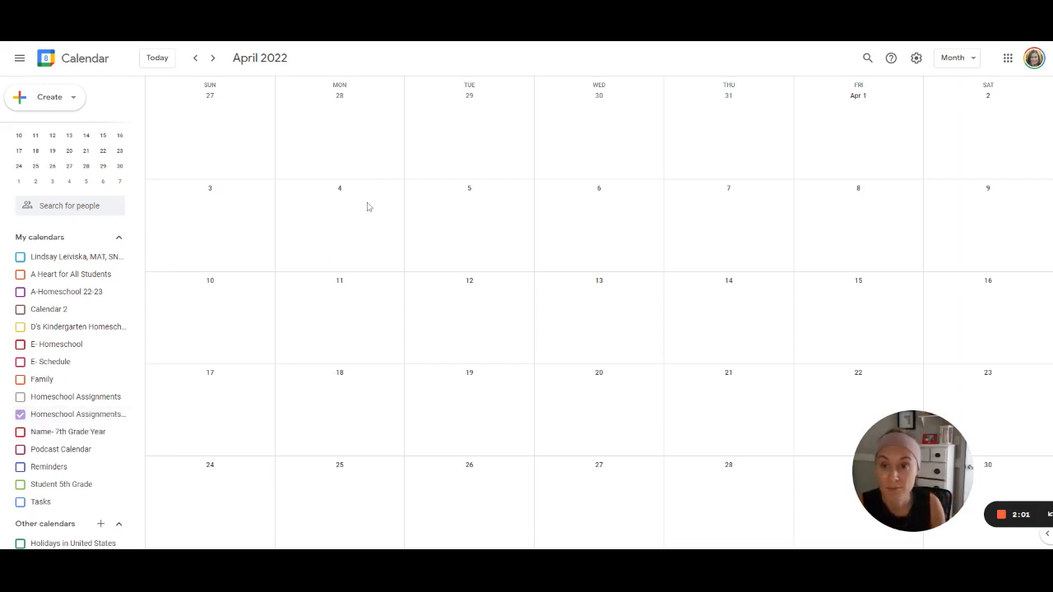
Start an all-day event titled "Math" on Friday, April 1 in the Homeschool Assignments 2022-2023 calendar
click(875, 126)
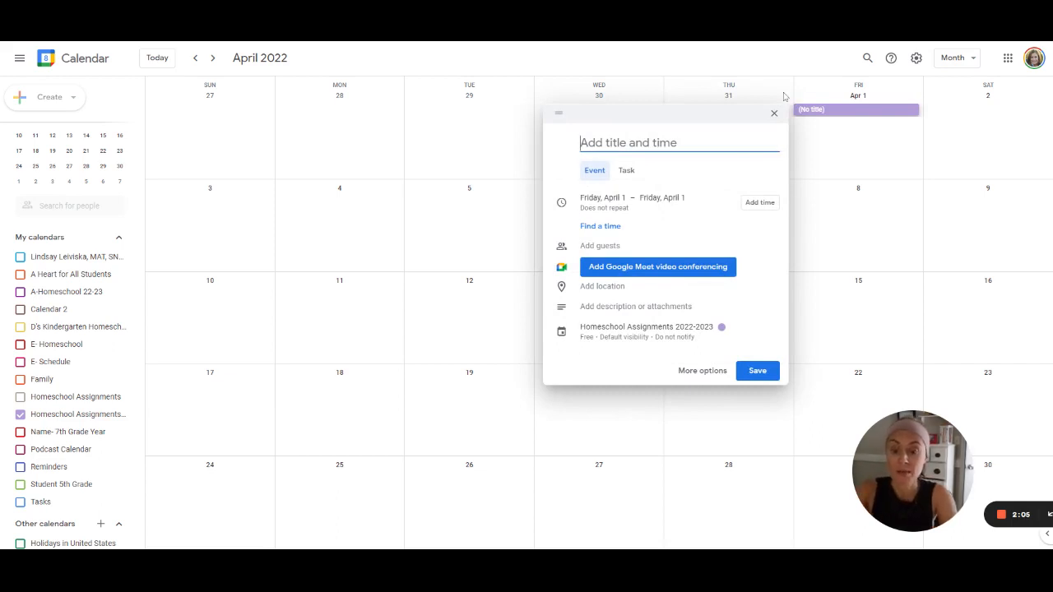
text(Math)
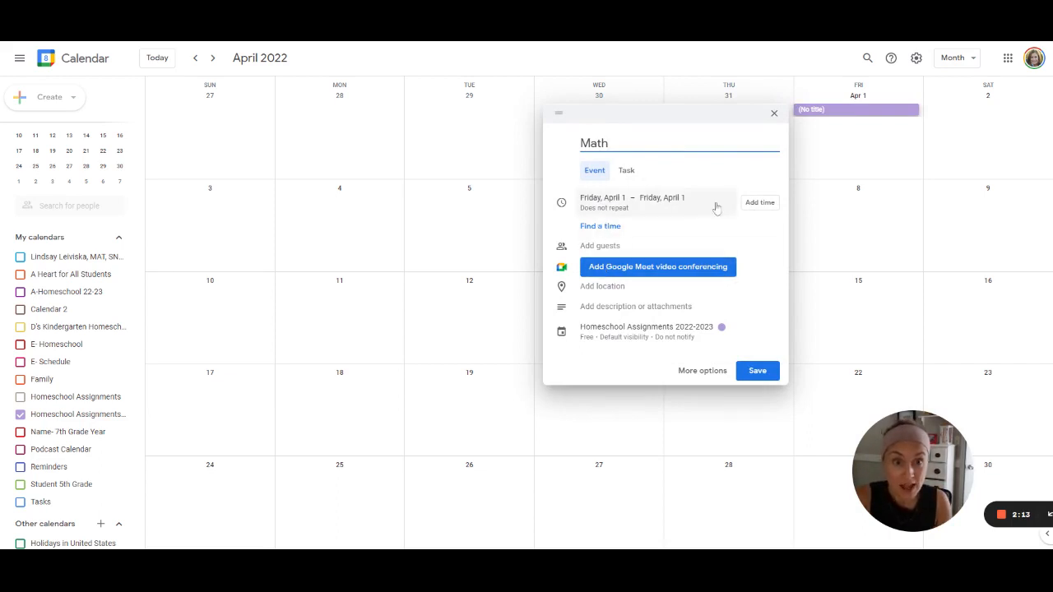
click(612, 233)
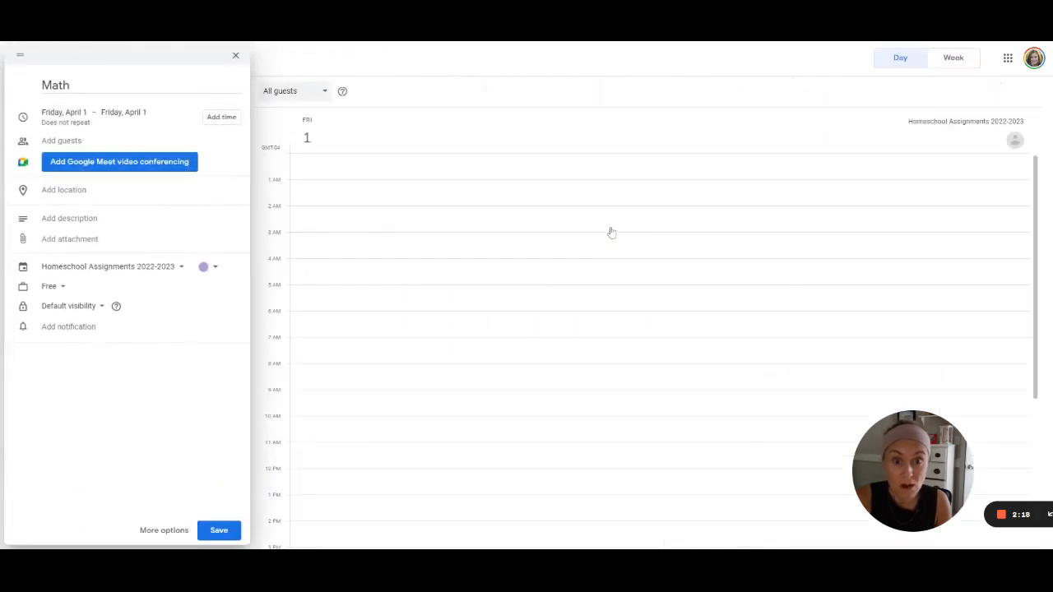
click(224, 117)
click(128, 112)
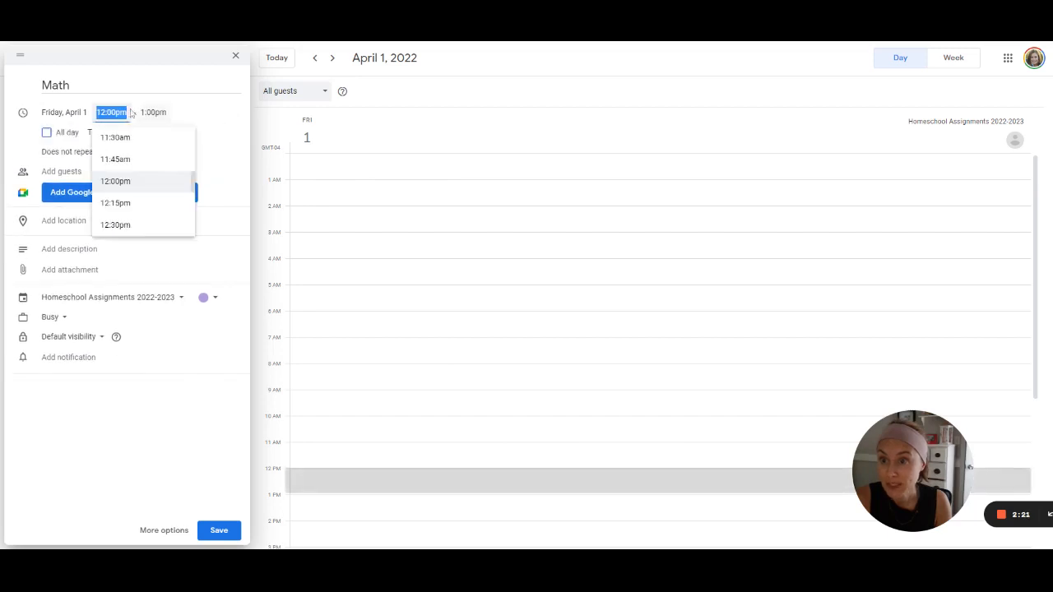
click(47, 133)
click(46, 133)
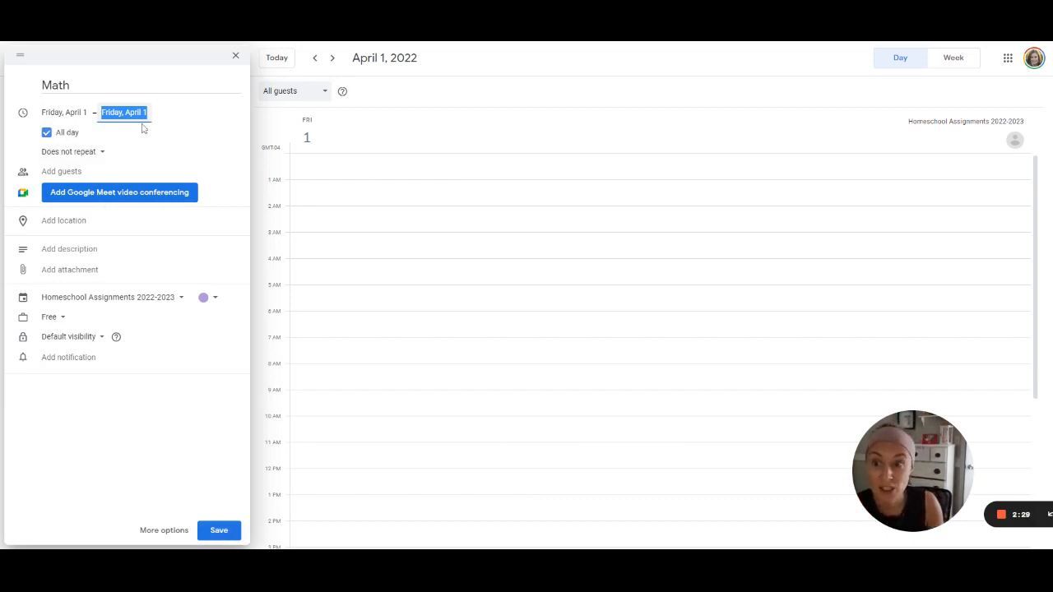
Give the Math event a custom weekly recurrence on Monday through Friday
click(99, 151)
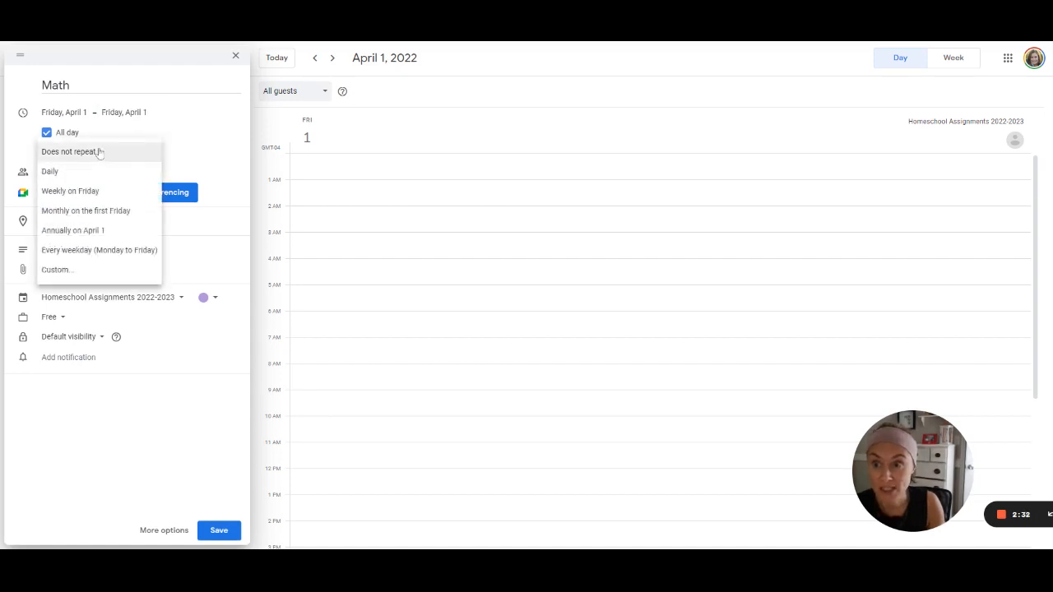
click(90, 269)
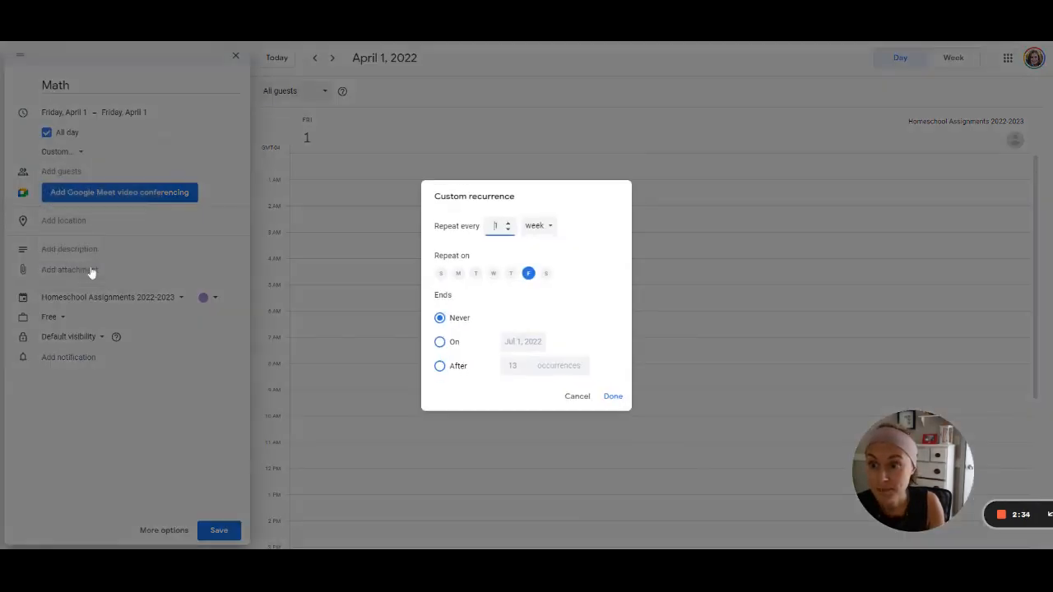
click(458, 273)
click(476, 273)
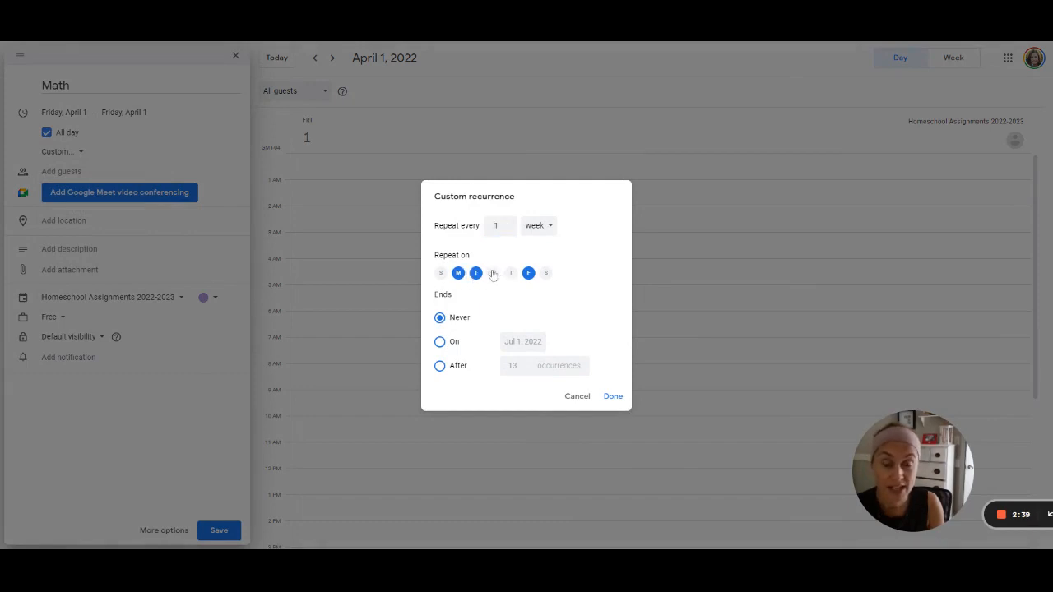
click(494, 273)
click(510, 273)
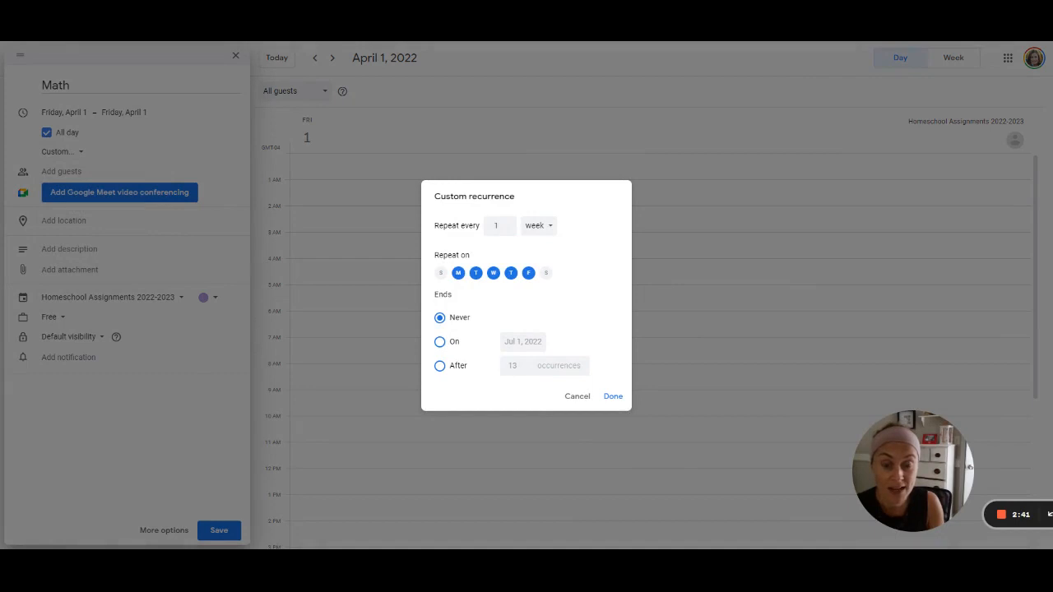
End the Math recurrence on Apr 29, 2022 and save the event
click(439, 342)
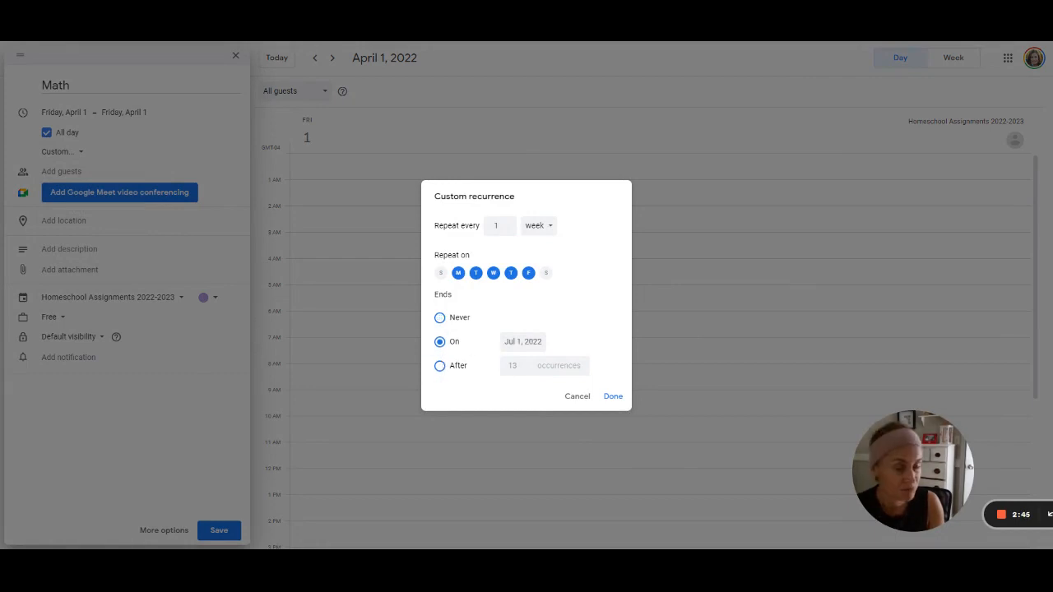
click(523, 341)
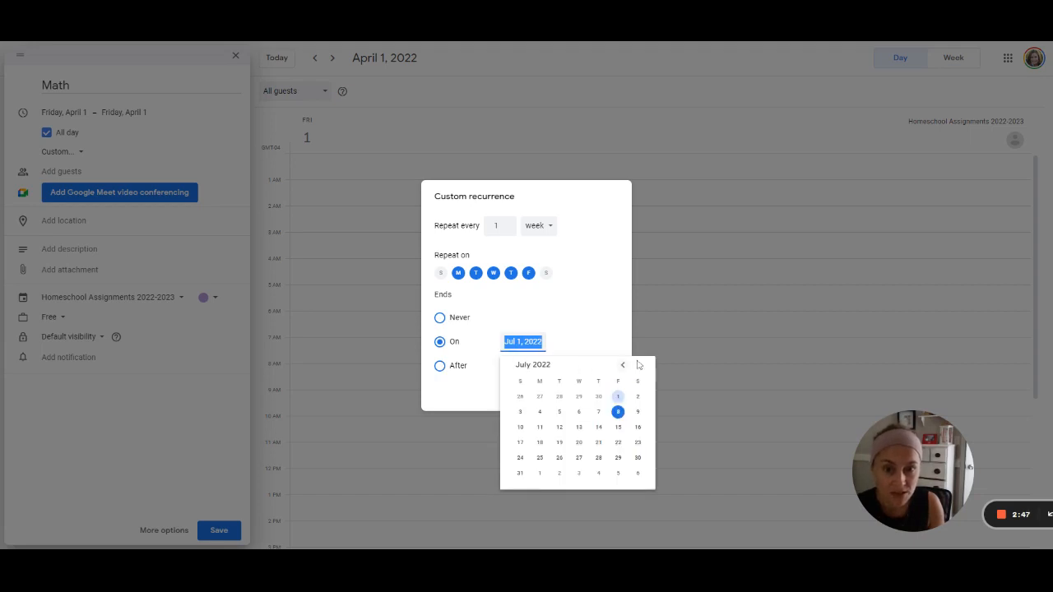
click(622, 365)
click(622, 365)
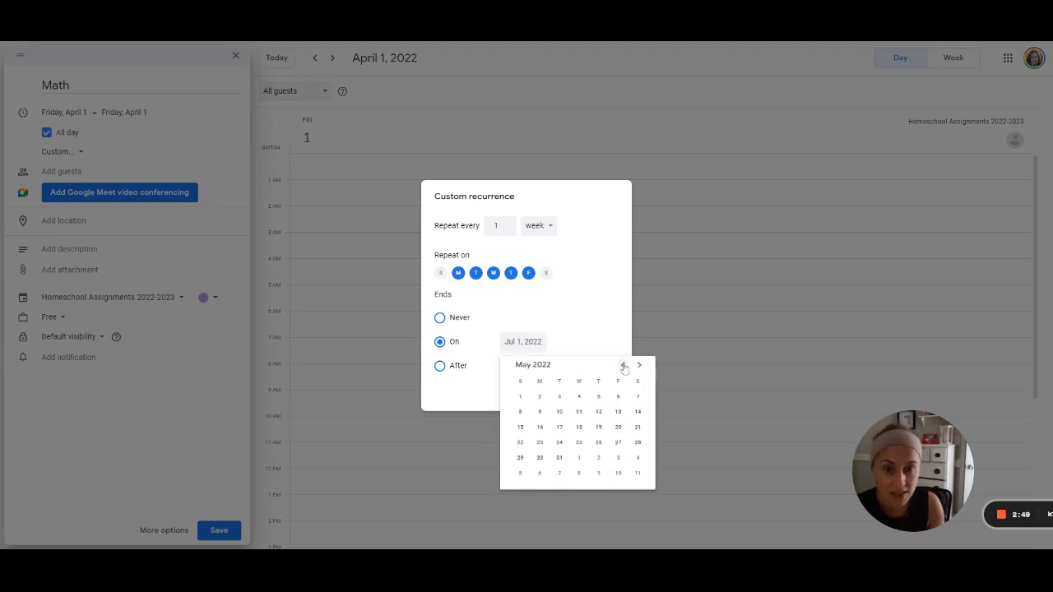
click(623, 364)
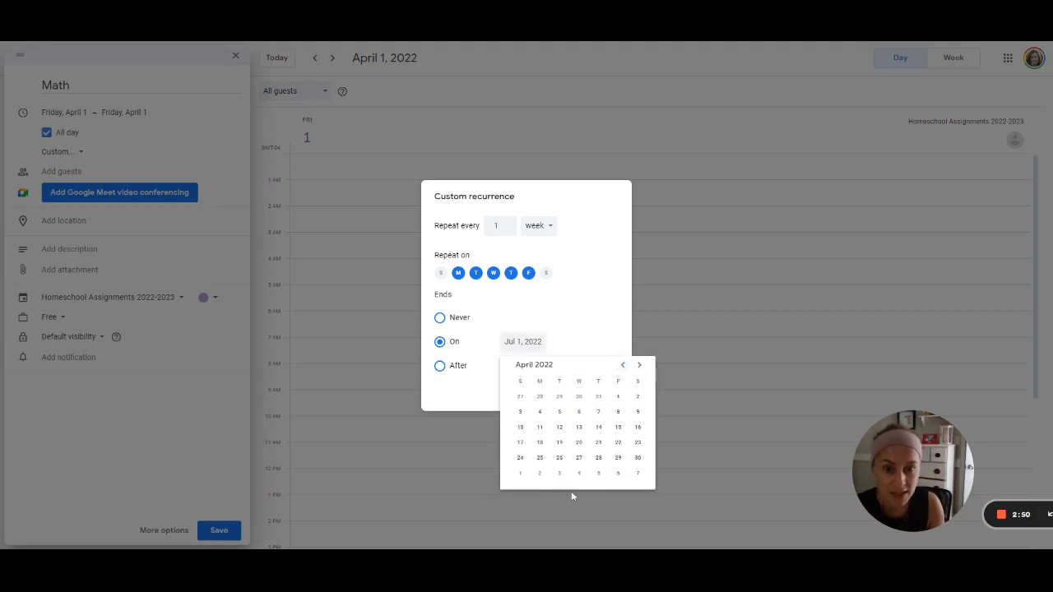
click(618, 457)
click(610, 396)
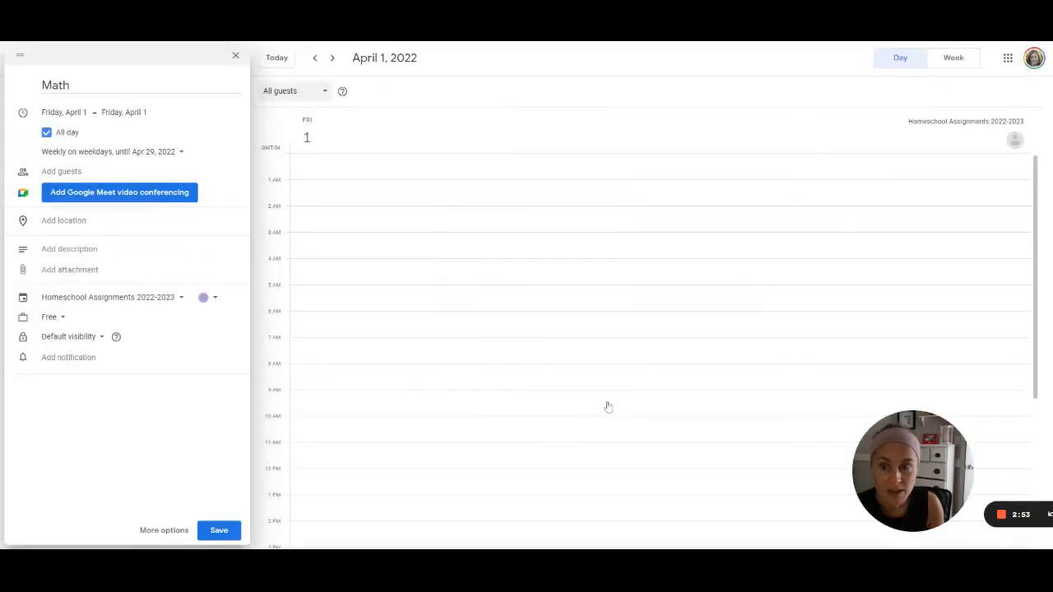
click(217, 529)
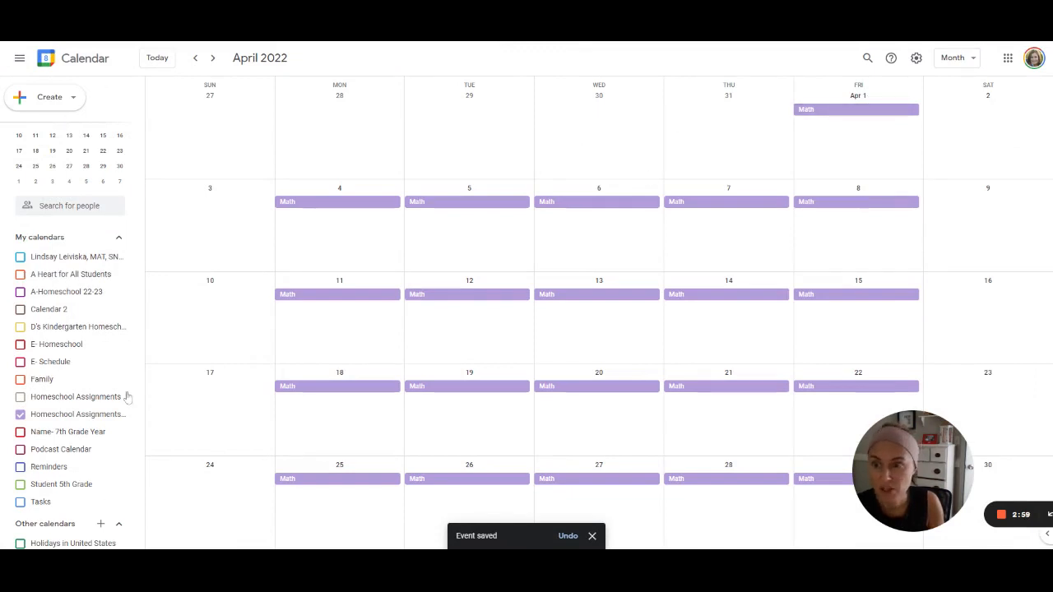
Hide the Homeschool Assignments 2022-2023 calendar and show it again to check which events belong to it
click(20, 415)
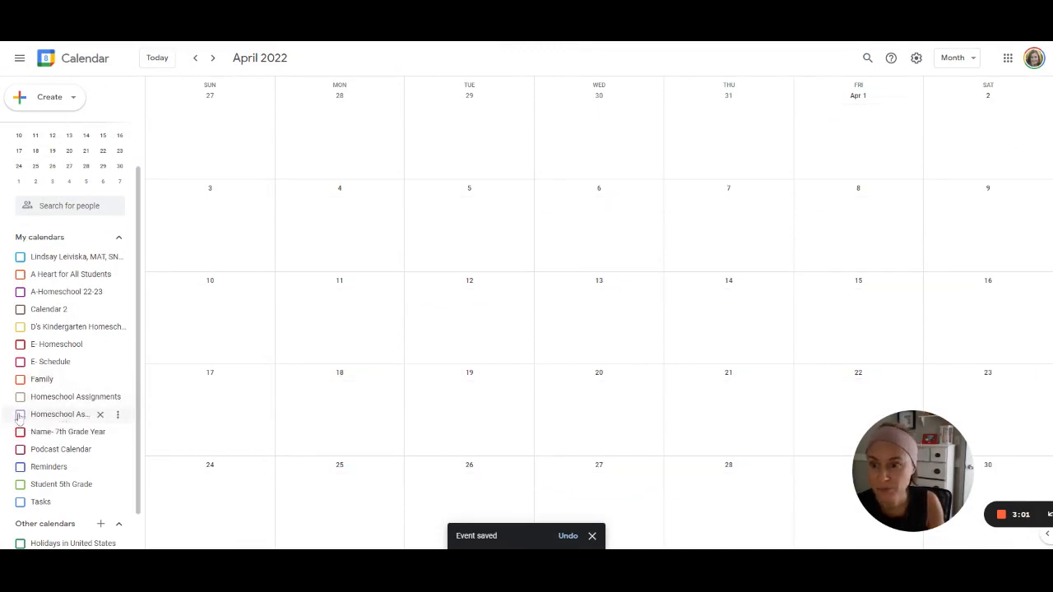
click(20, 415)
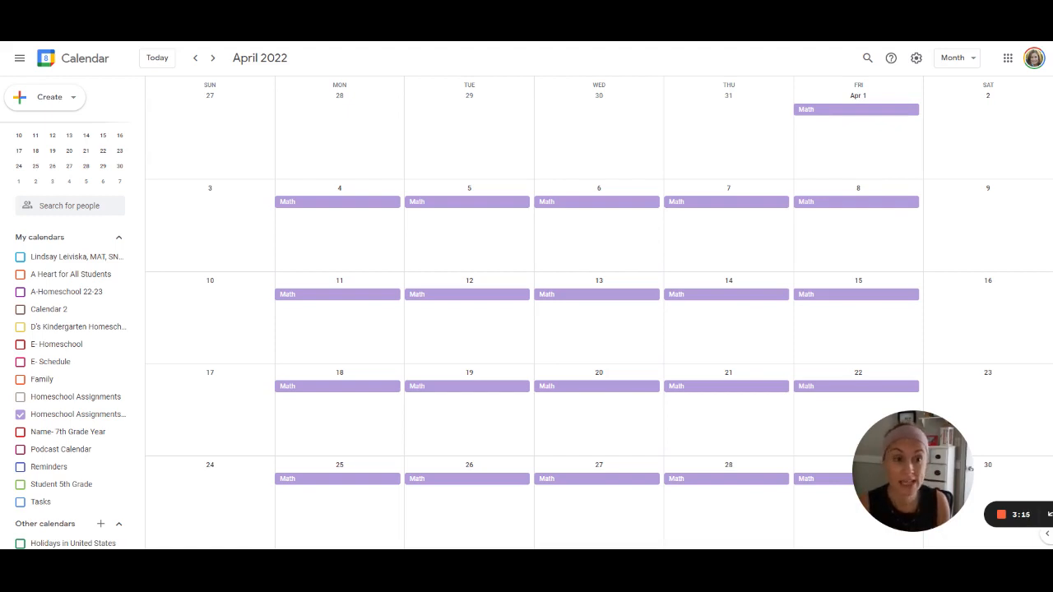
Start an all-day event titled "Language Arts" on Friday, April 1 in the Homeschool Assignments 2022-2023 calendar
click(854, 130)
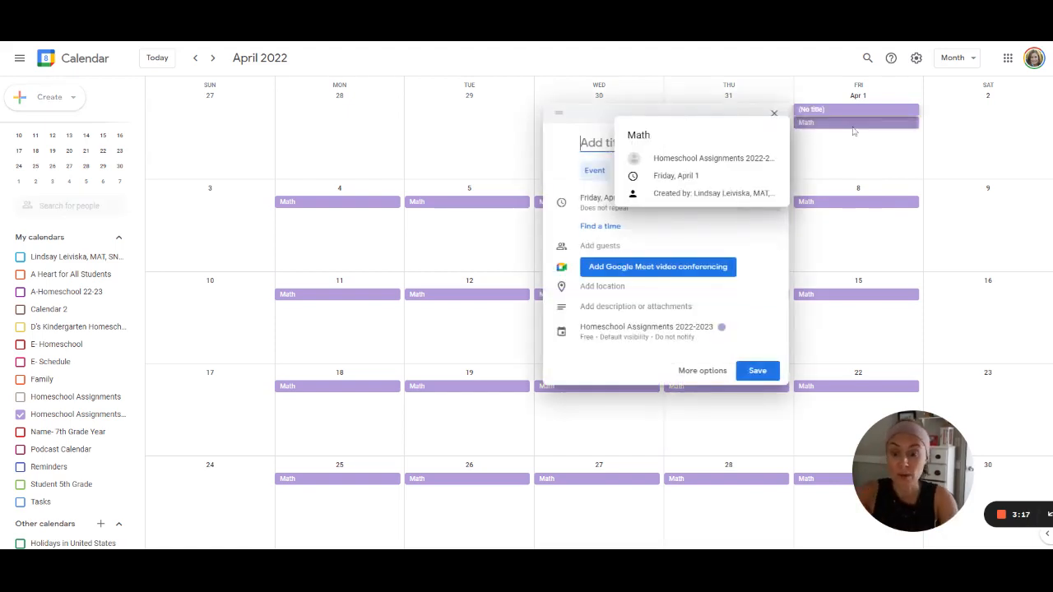
text(Langu)
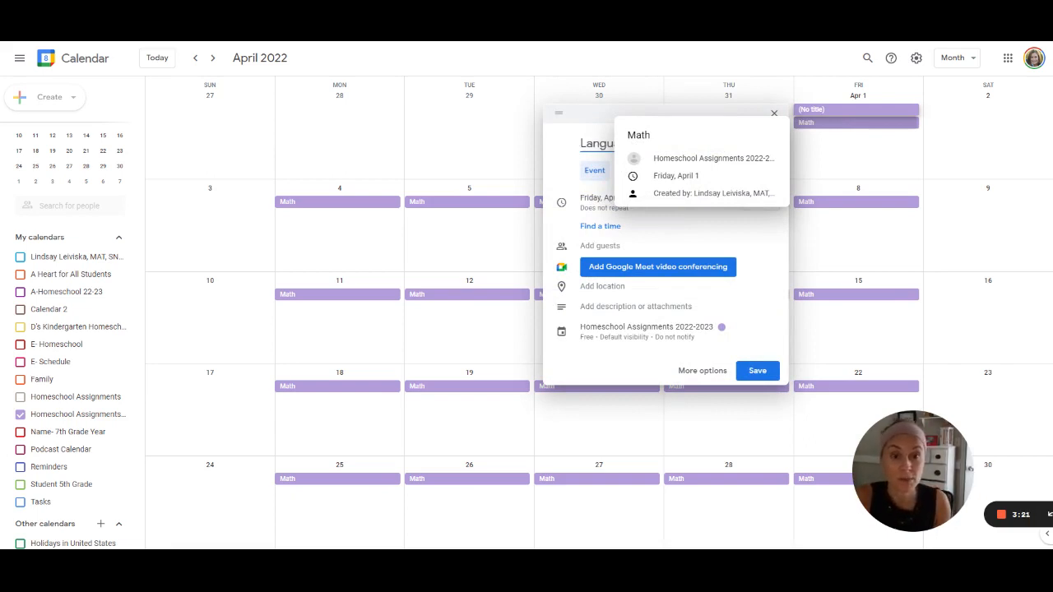
text(age Arts)
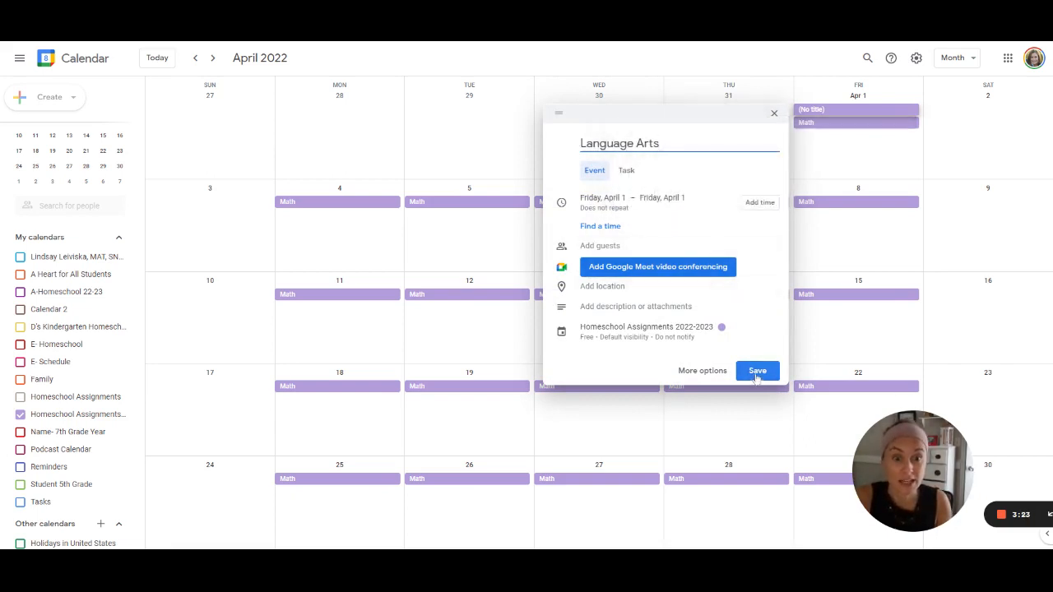
click(590, 229)
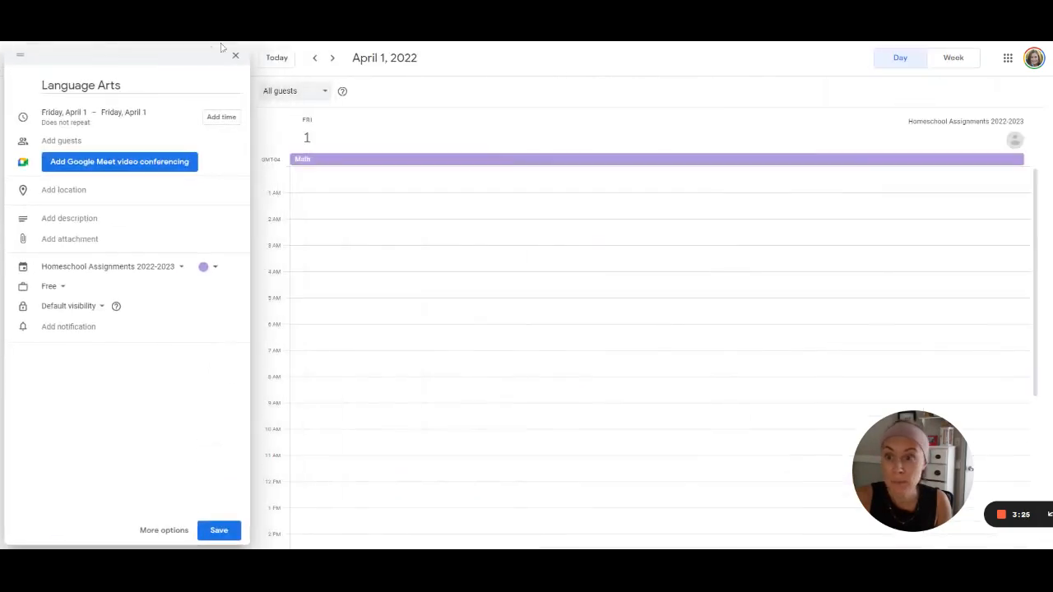
click(221, 117)
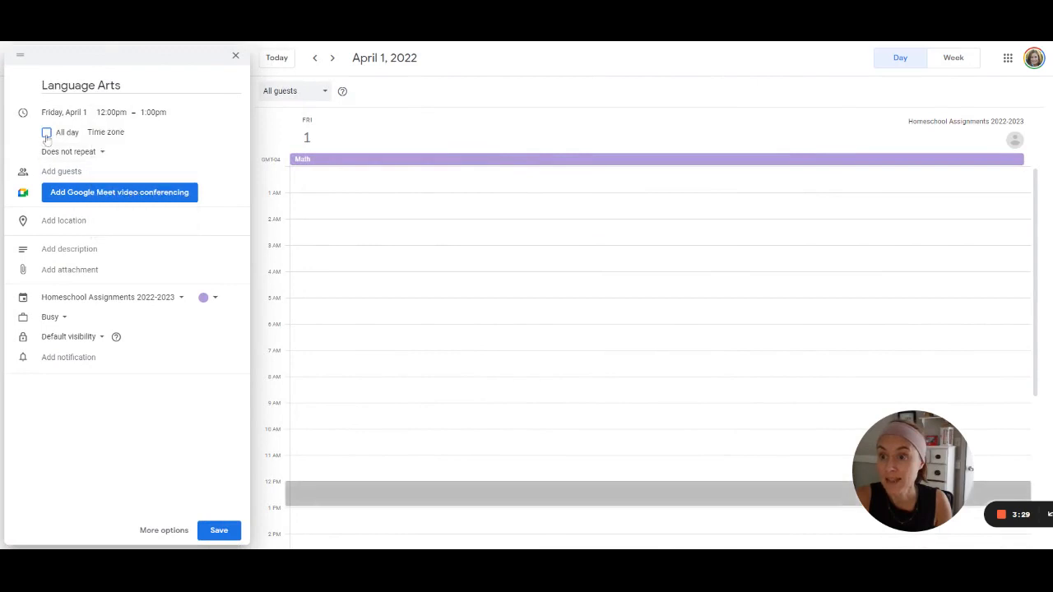
click(46, 133)
Give the Language Arts event a custom weekly recurrence on Monday, Wednesday and Friday
click(99, 151)
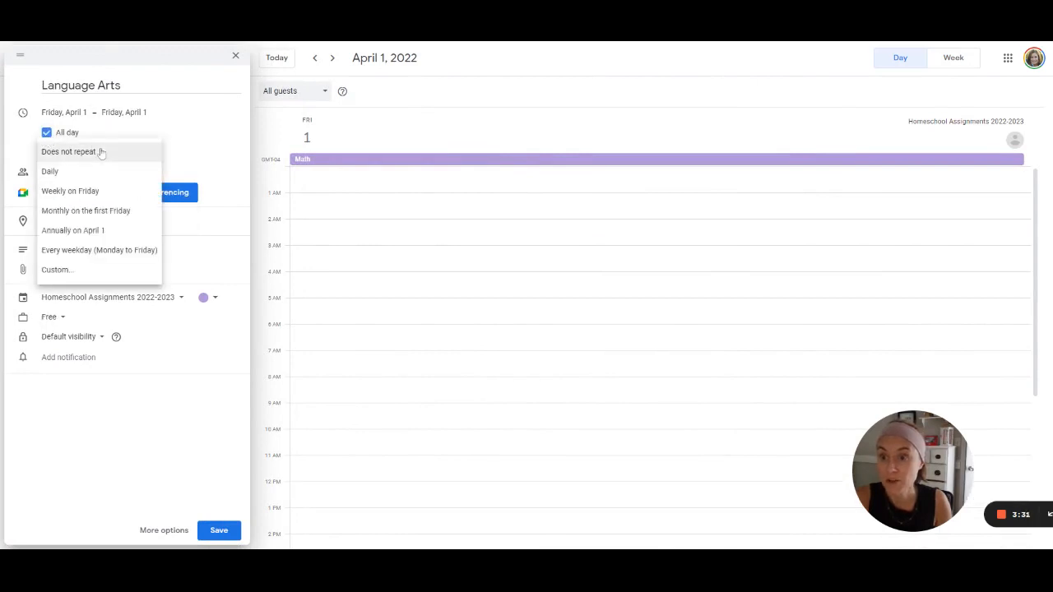
click(108, 269)
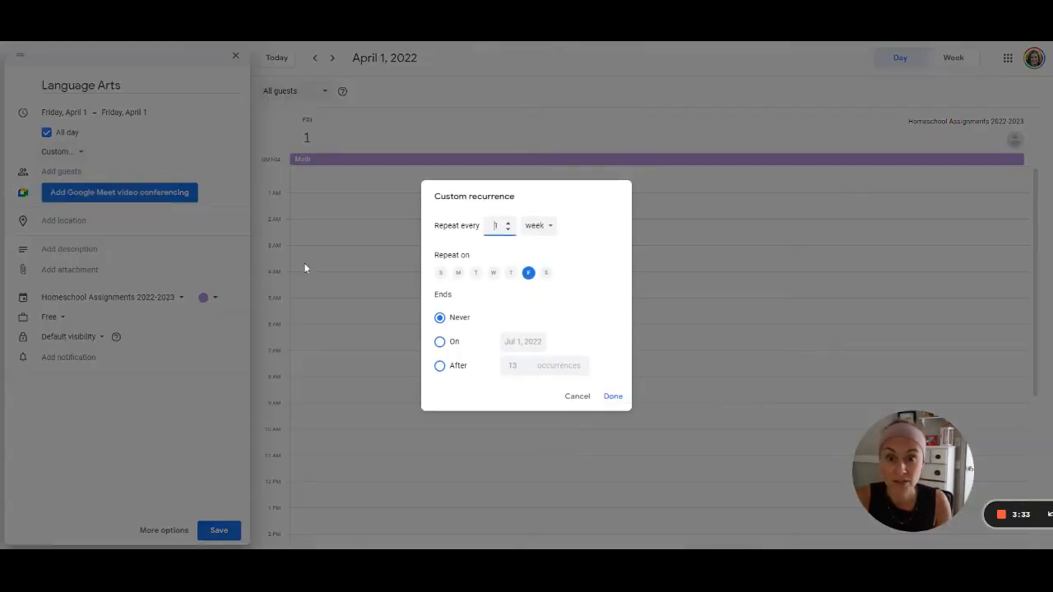
click(458, 273)
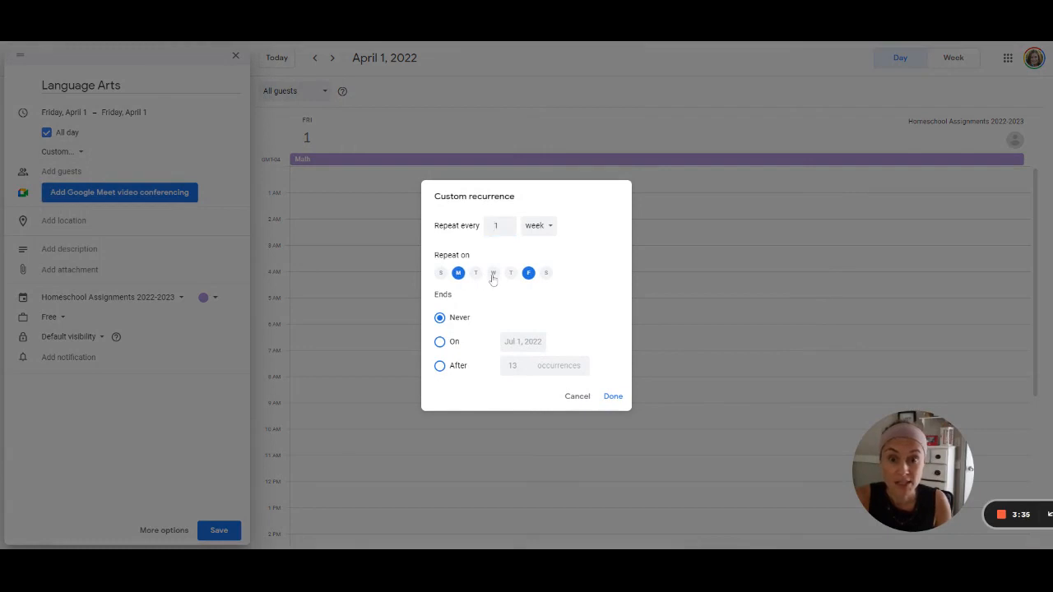
click(493, 274)
End the Language Arts recurrence on Apr 29, 2022 and save the event
click(440, 365)
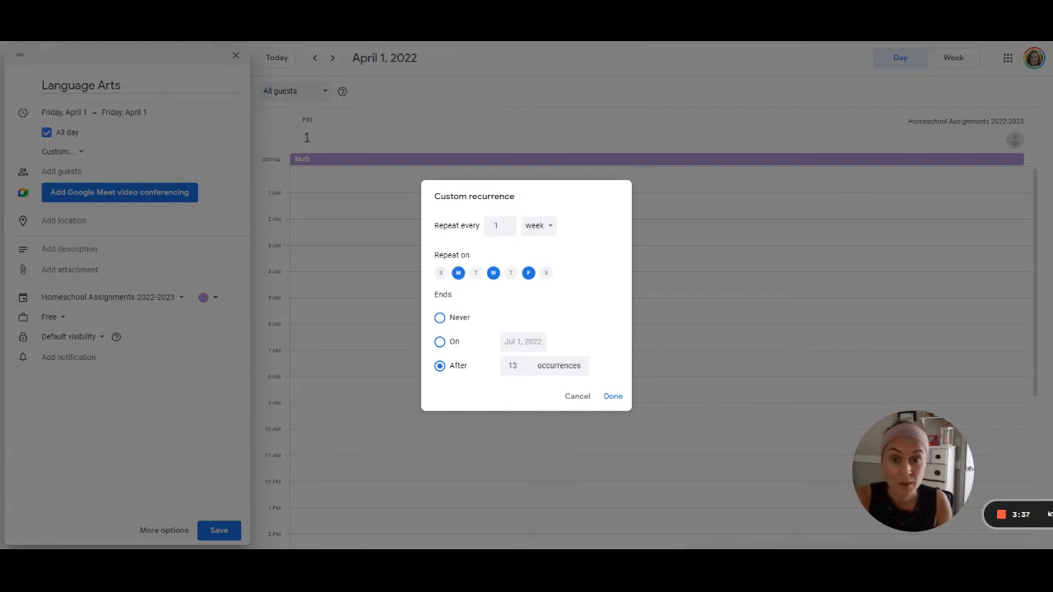
click(535, 341)
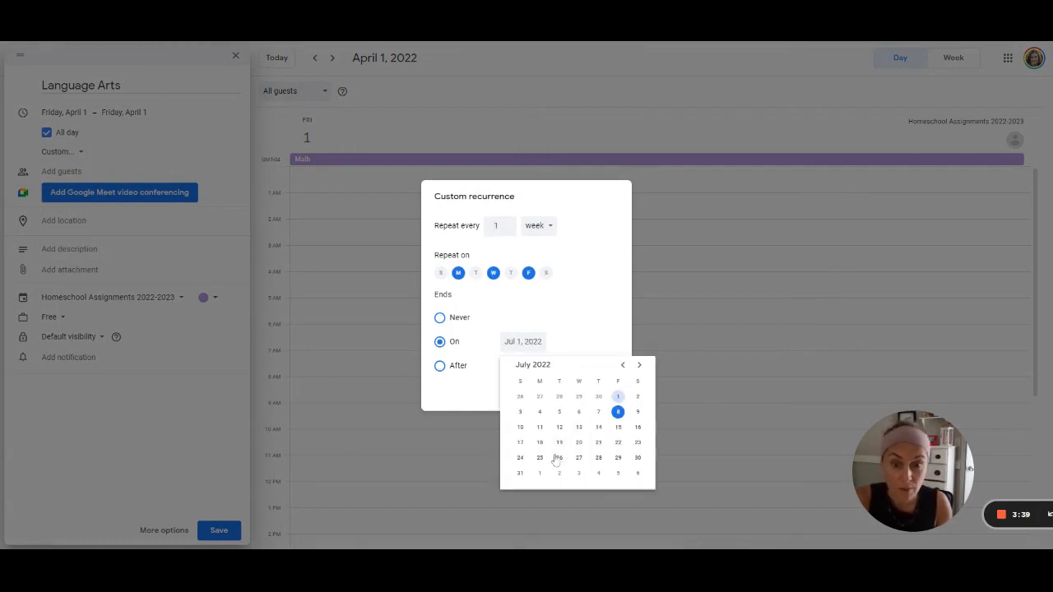
click(623, 365)
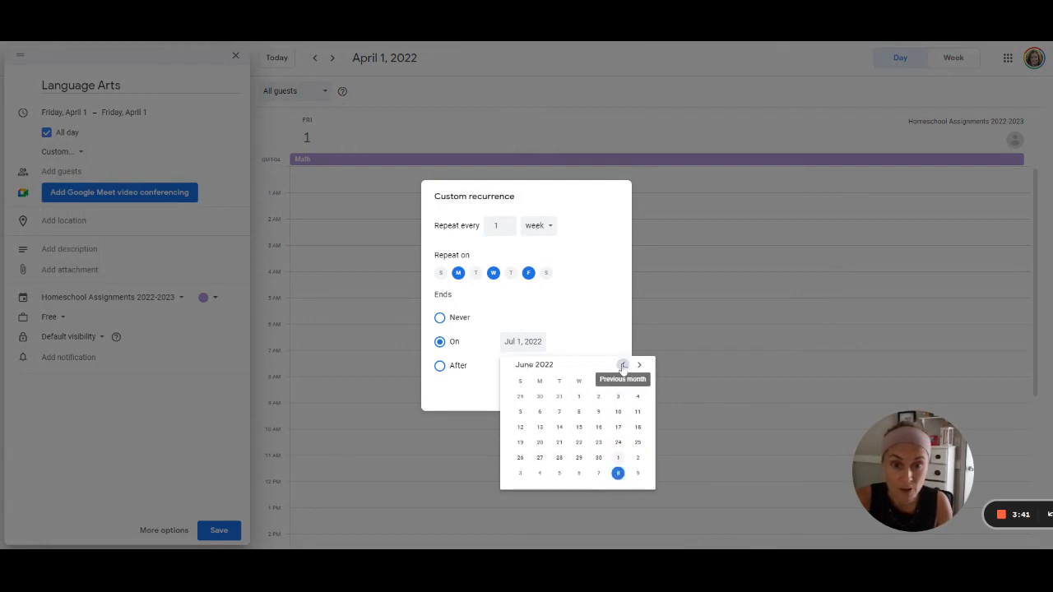
click(622, 365)
click(622, 365)
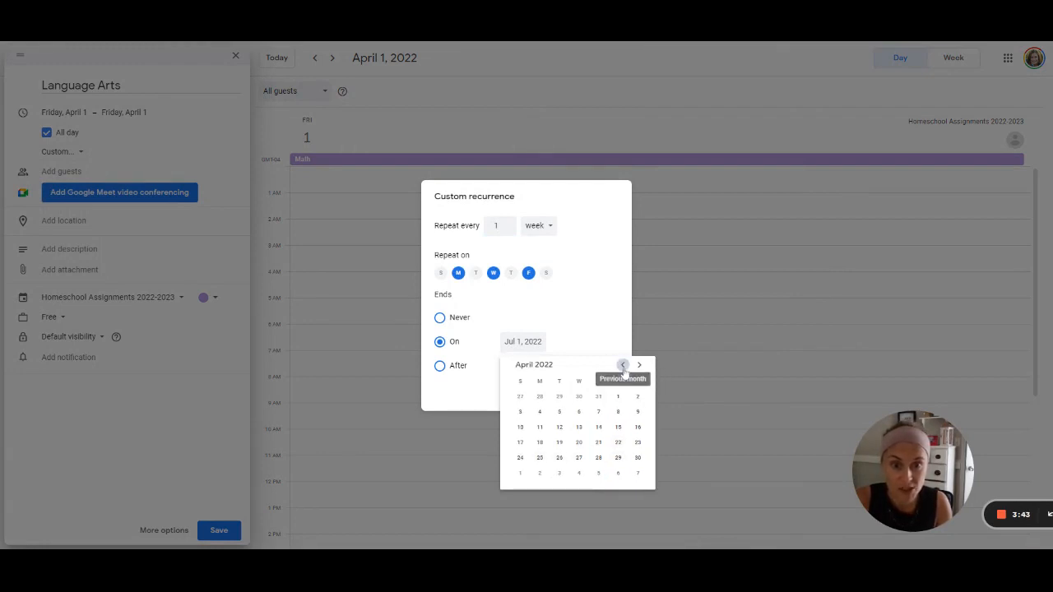
click(618, 457)
click(613, 396)
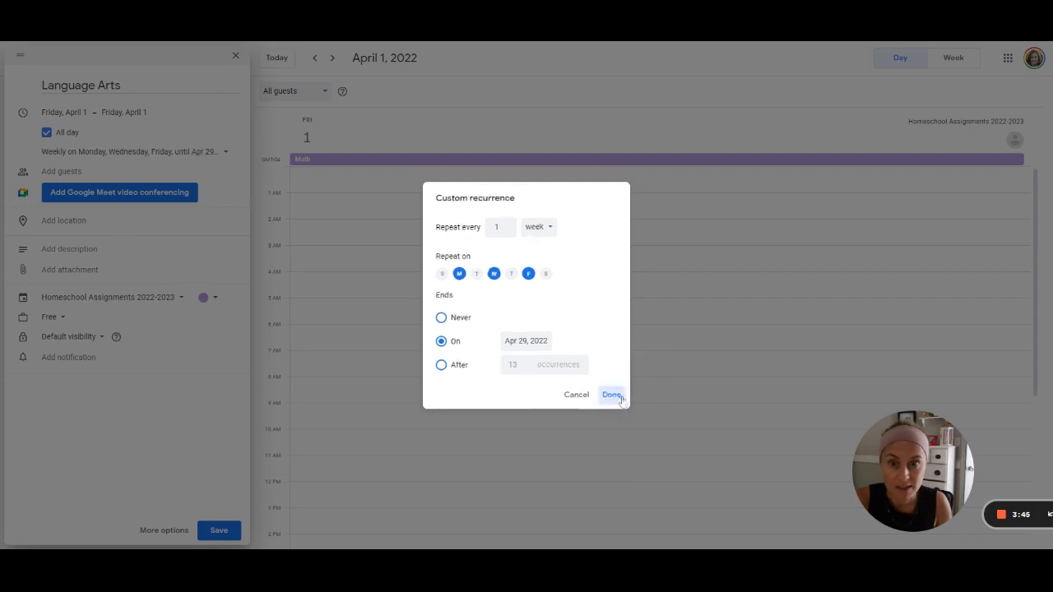
click(219, 531)
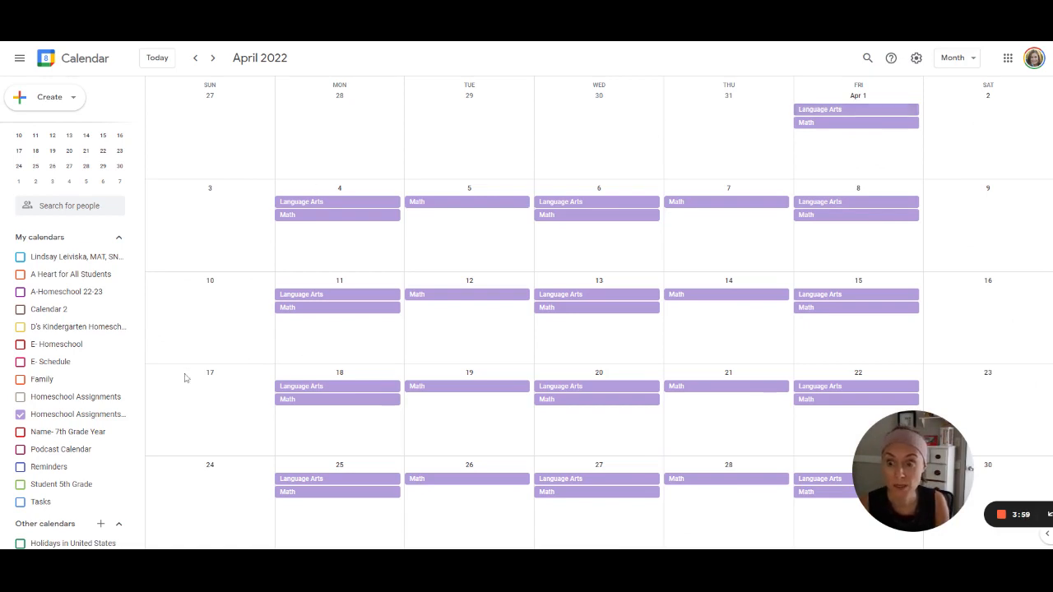
Switch the display from Homeschool Assignments 2022-2023 to the A-Homeschool 22-23 calendar and view the full event list for Monday, March 28
click(19, 415)
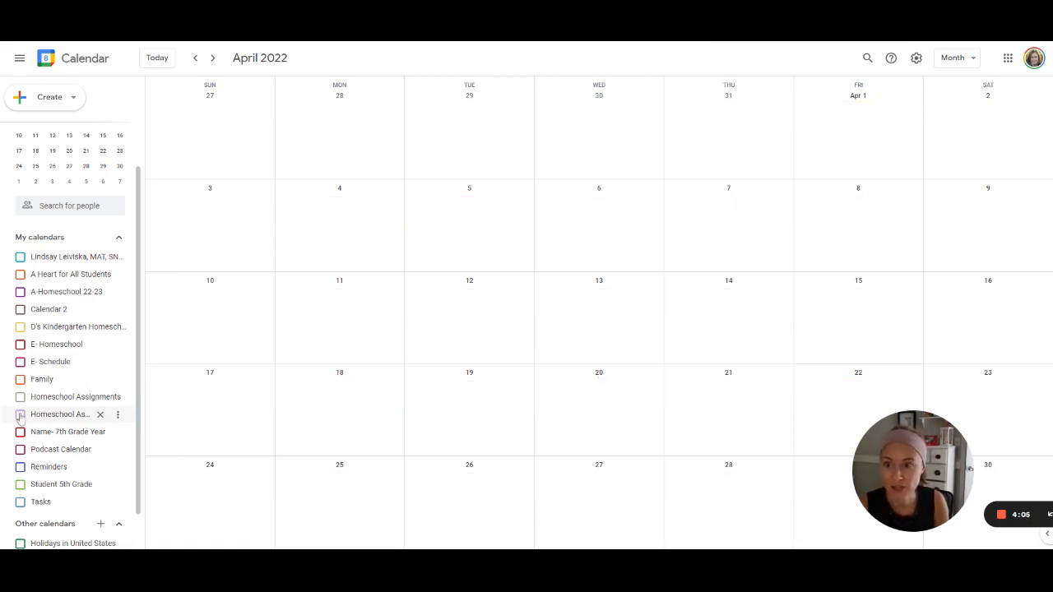
click(19, 292)
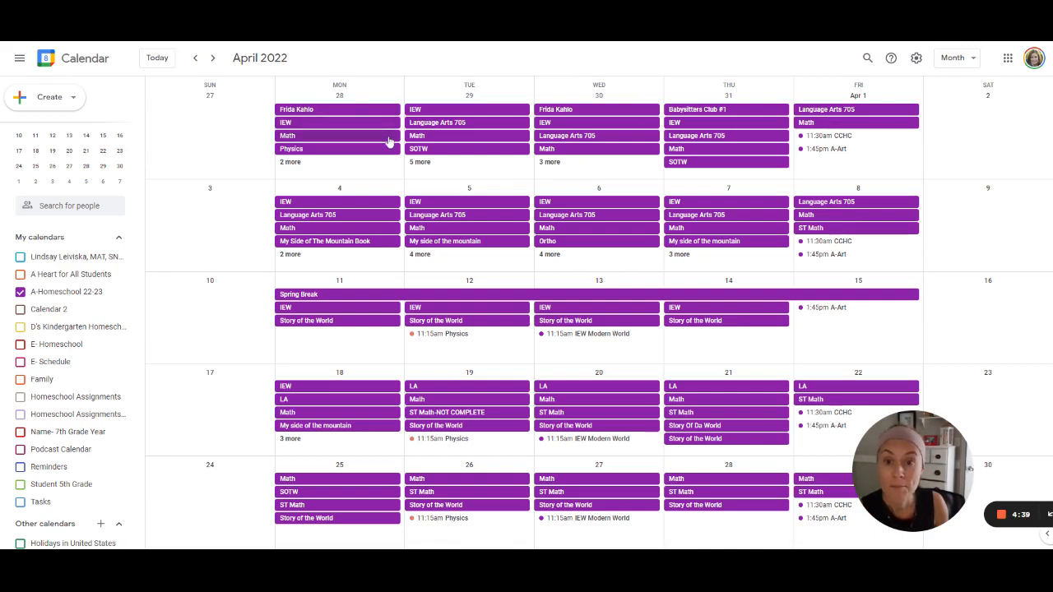
click(315, 164)
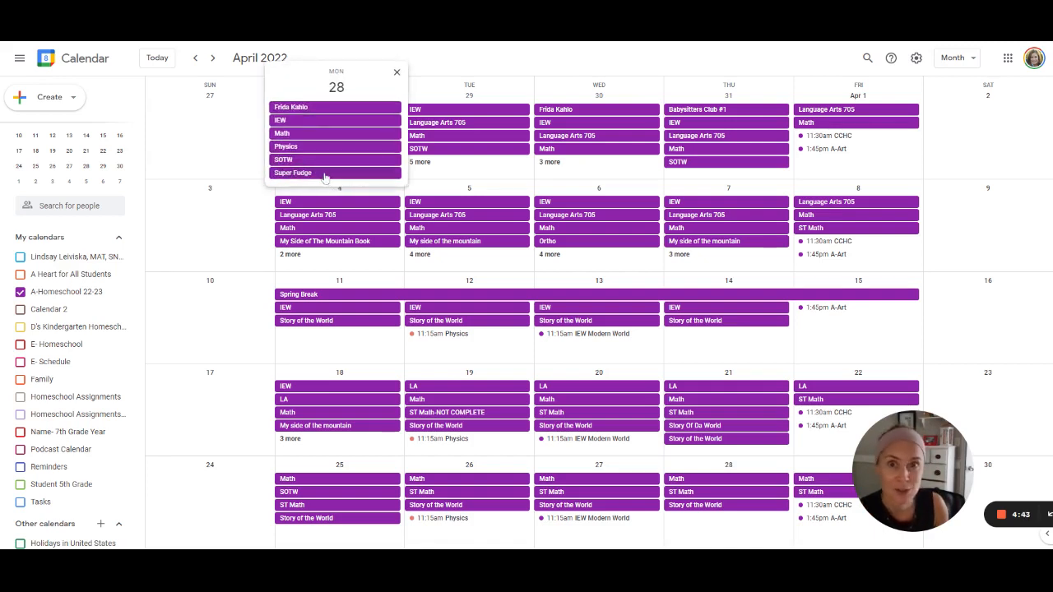
click(396, 74)
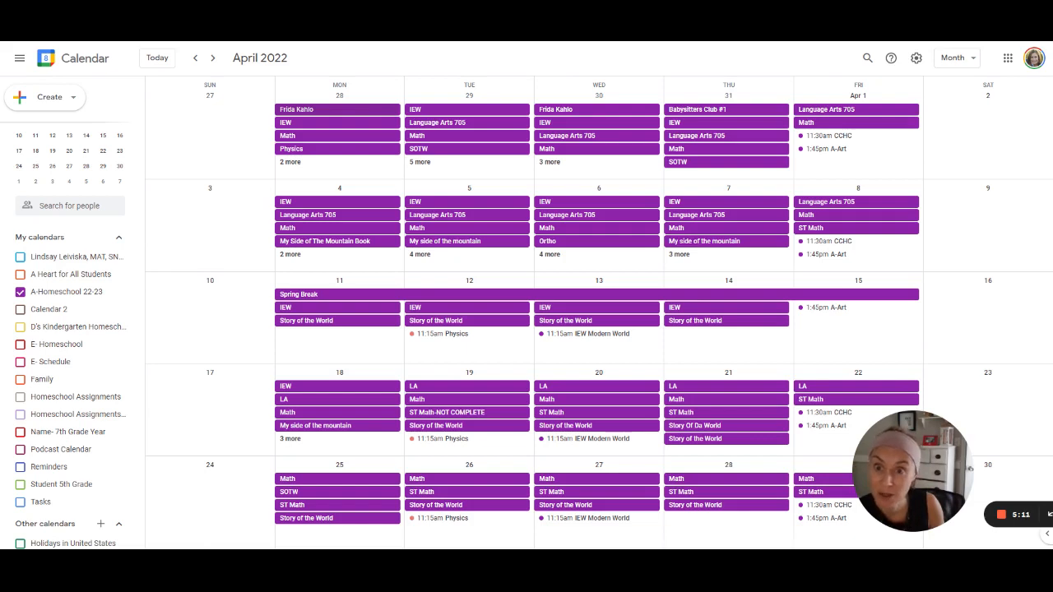
Examine the description and document link of the March 28 Frida Kahlo event, including in its full editor, and save it without edits
click(367, 113)
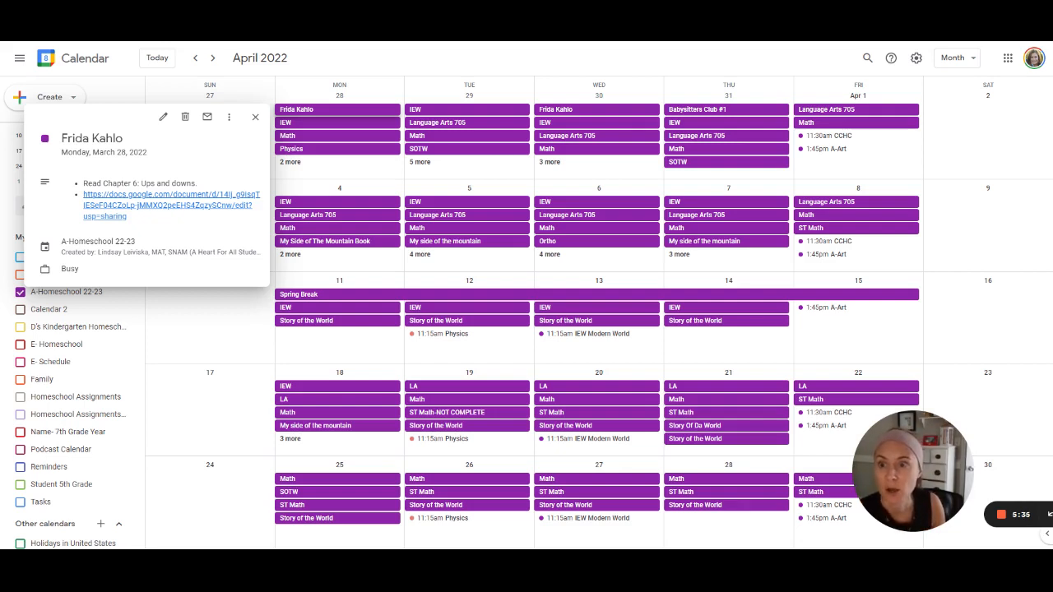
double_click(130, 211)
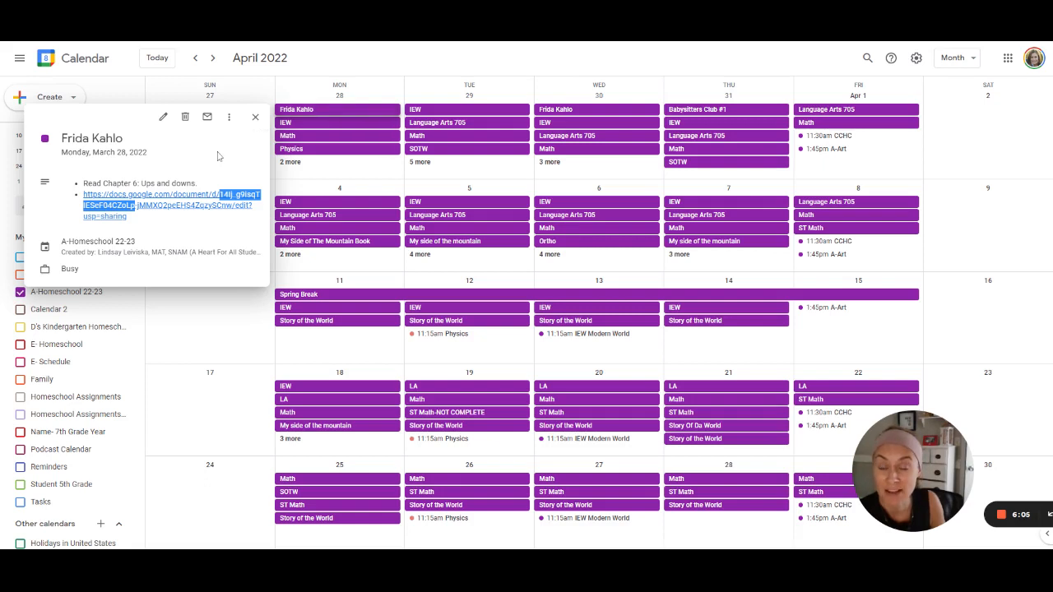
double_click(370, 112)
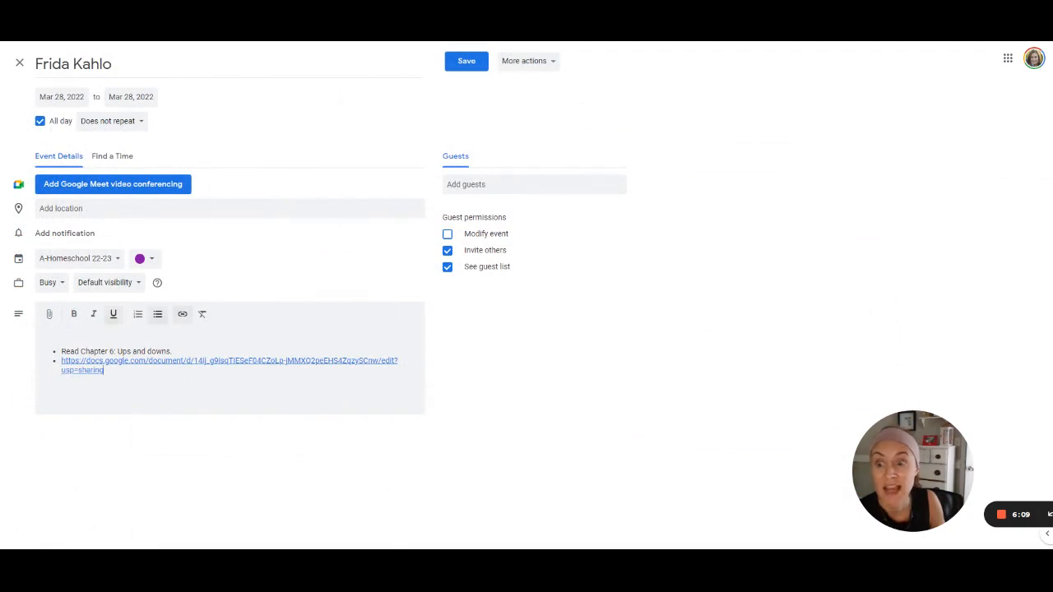
click(411, 403)
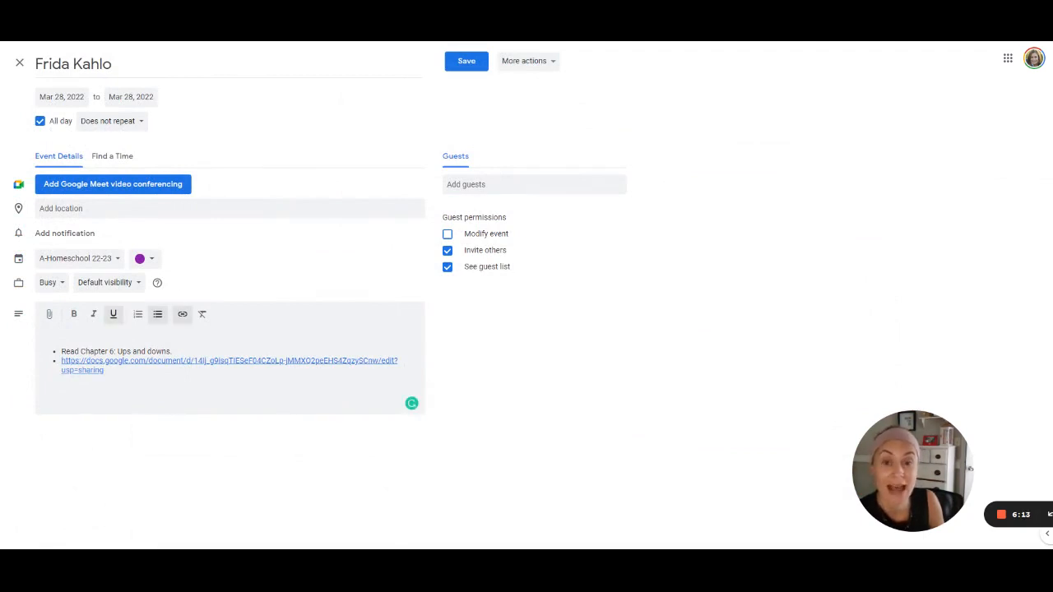
click(467, 66)
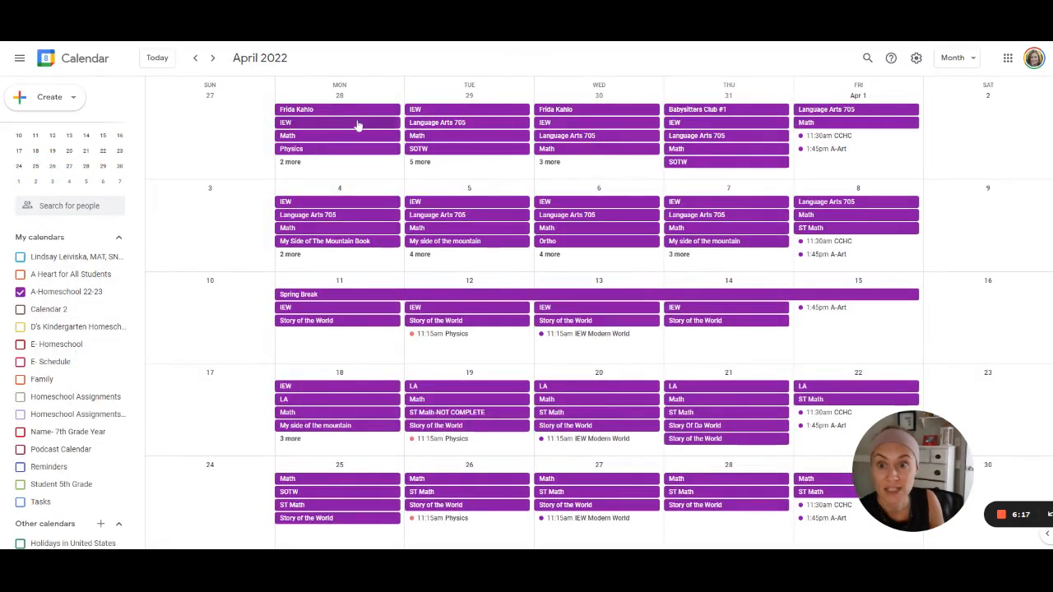
Review the assignment notes in the March 28 IEW and Math events and return to the month view
double_click(358, 125)
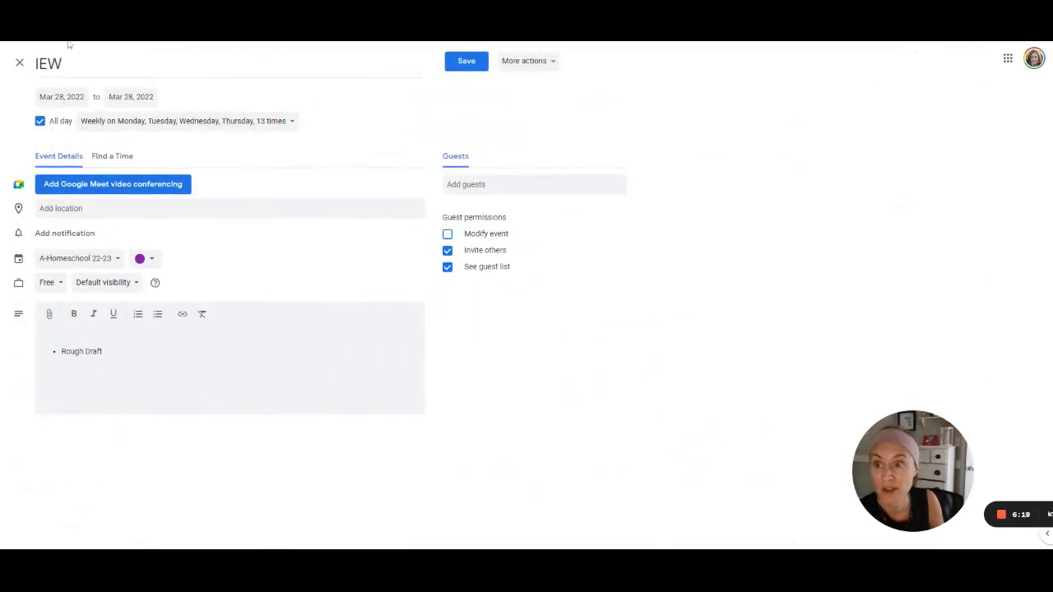
click(461, 66)
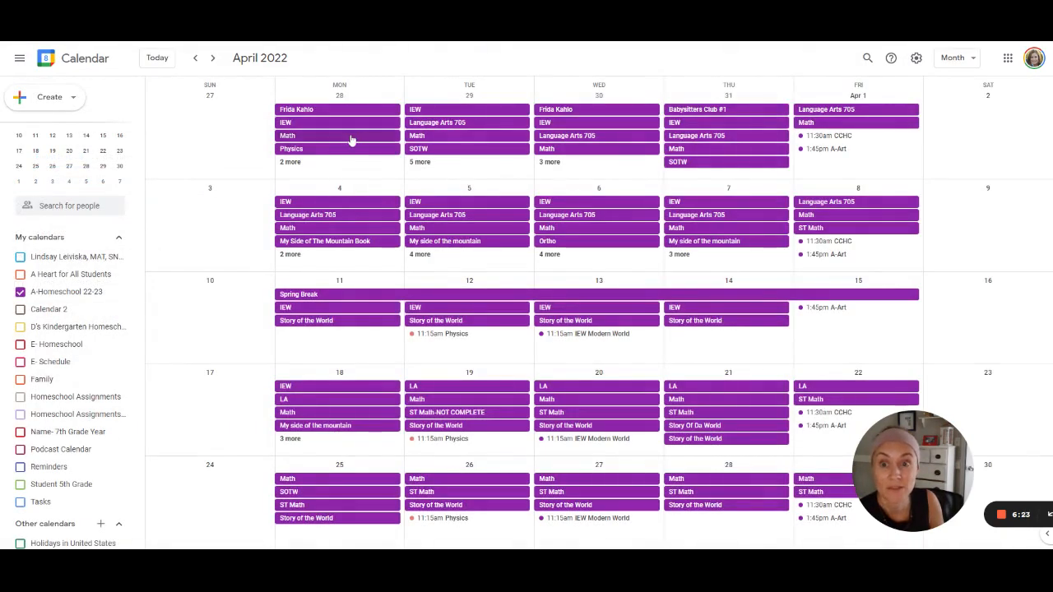
click(349, 138)
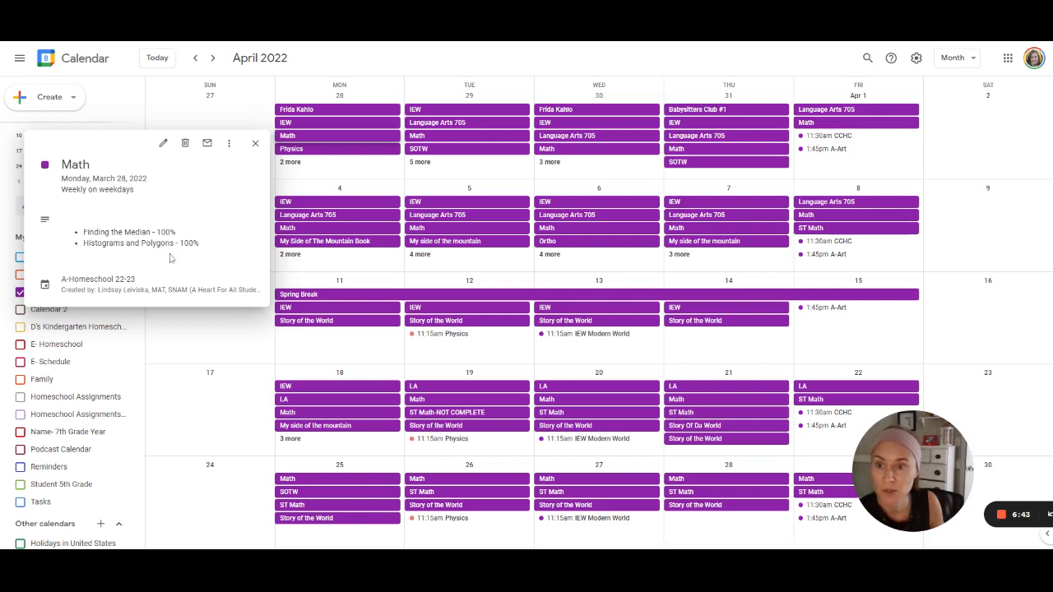
click(256, 144)
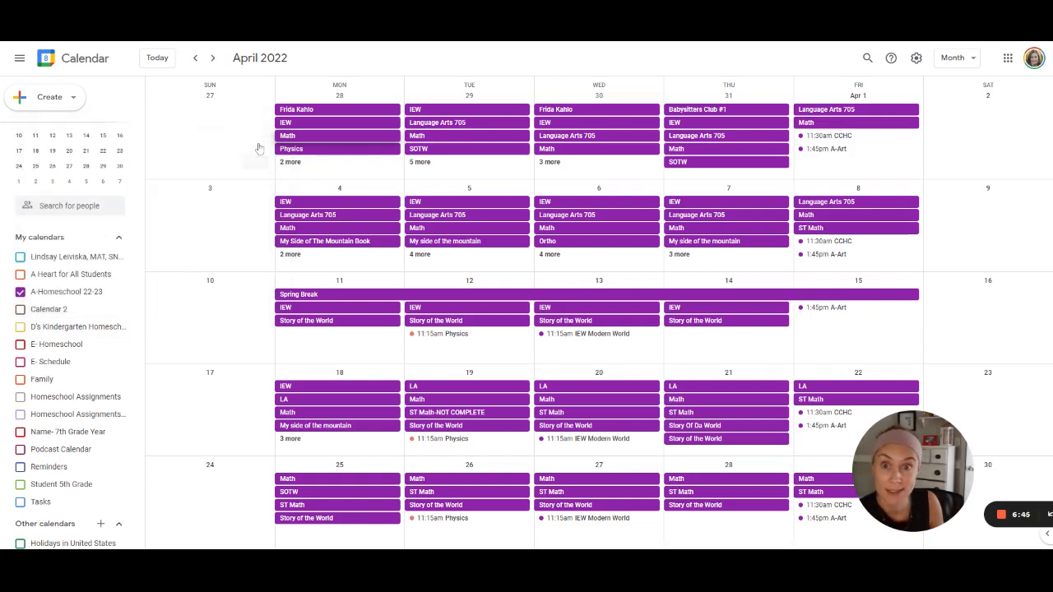